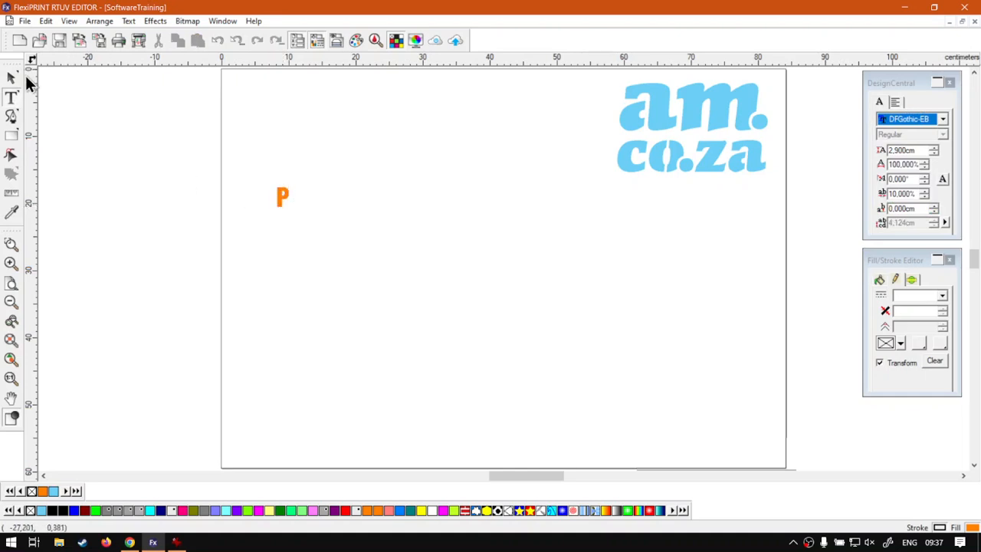
# - Scale the orange P up to about 24.9 × 42.9 cm, filling the left half of the page
pyautogui.click(11, 78)
pyautogui.moveTo(287, 208)
pyautogui.mouseDown()
pyautogui.moveTo(437, 291)
pyautogui.moveTo(388, 265)
pyautogui.moveTo(419, 316)
pyautogui.moveTo(390, 238)
pyautogui.moveTo(412, 246)
pyautogui.mouseUp()
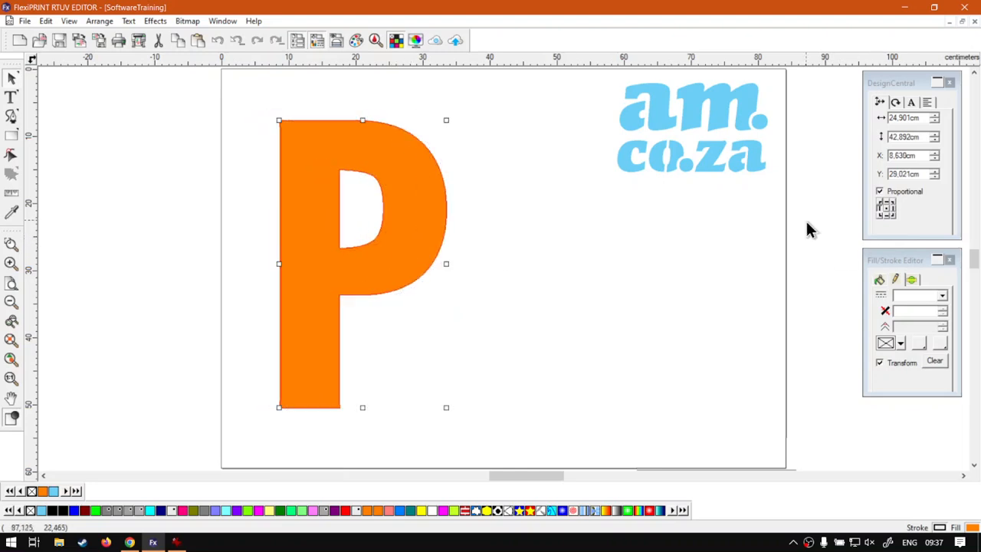
pyautogui.click(883, 271)
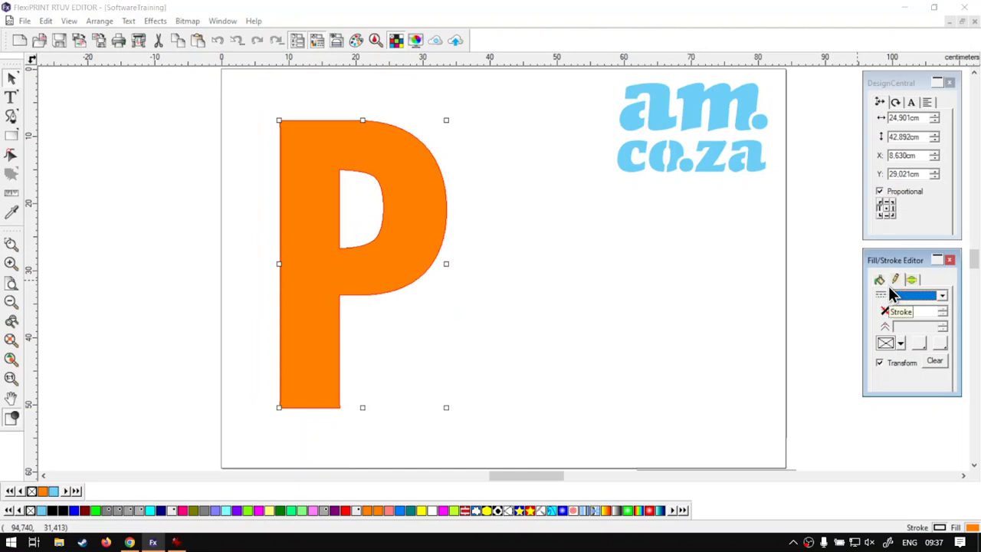
# - Give the P a solid outline with a width of 1.325 cm
pyautogui.click(940, 295)
pyautogui.click(923, 312)
pyautogui.click(944, 312)
pyautogui.click(944, 315)
pyautogui.click(944, 314)
# - Set the P's fill to No fill, leaving a hollow black outline
pyautogui.click(880, 283)
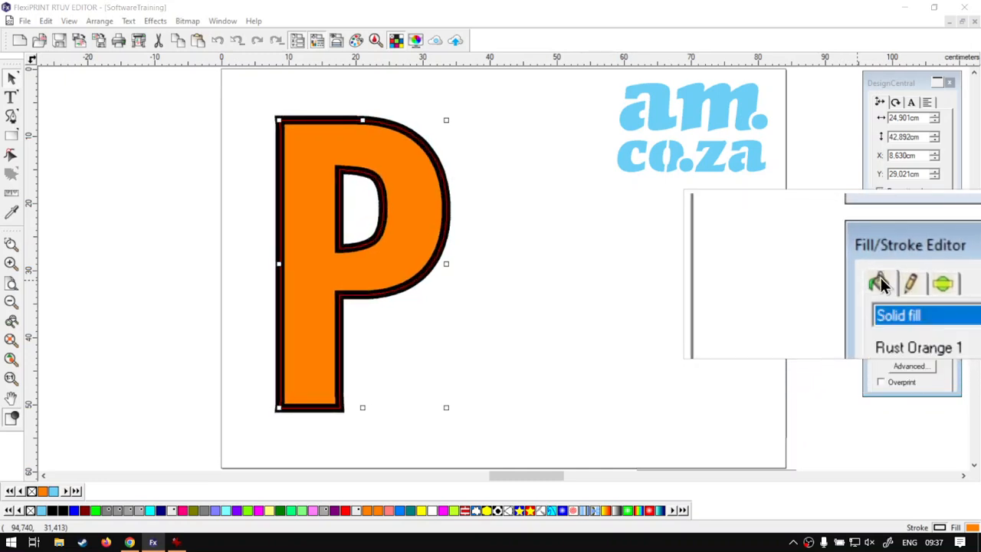
pyautogui.click(946, 301)
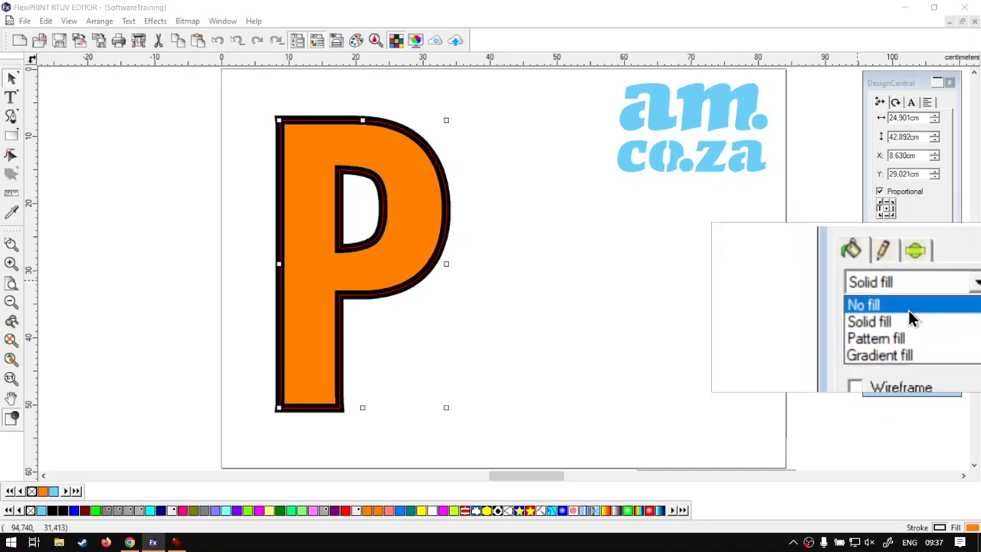
pyautogui.click(909, 309)
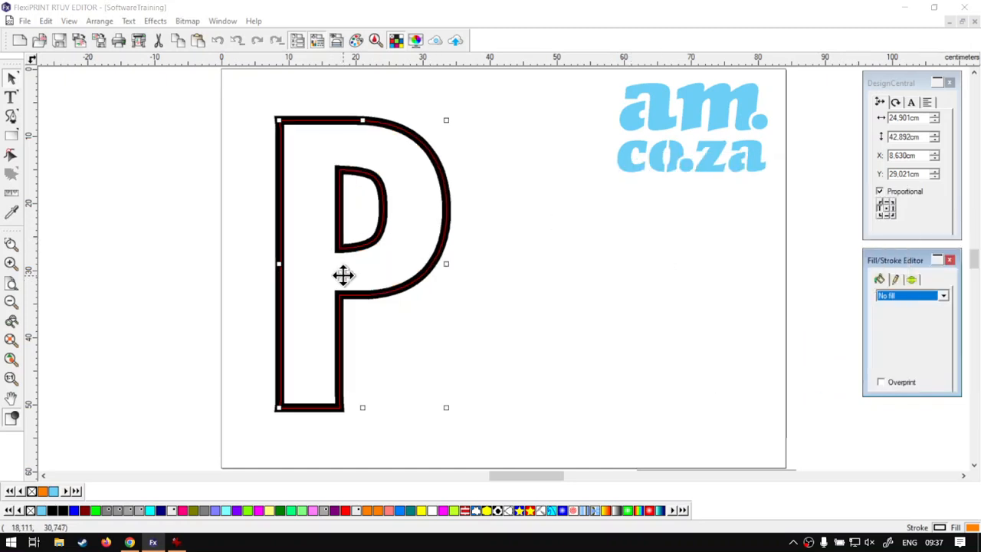
pyautogui.click(506, 268)
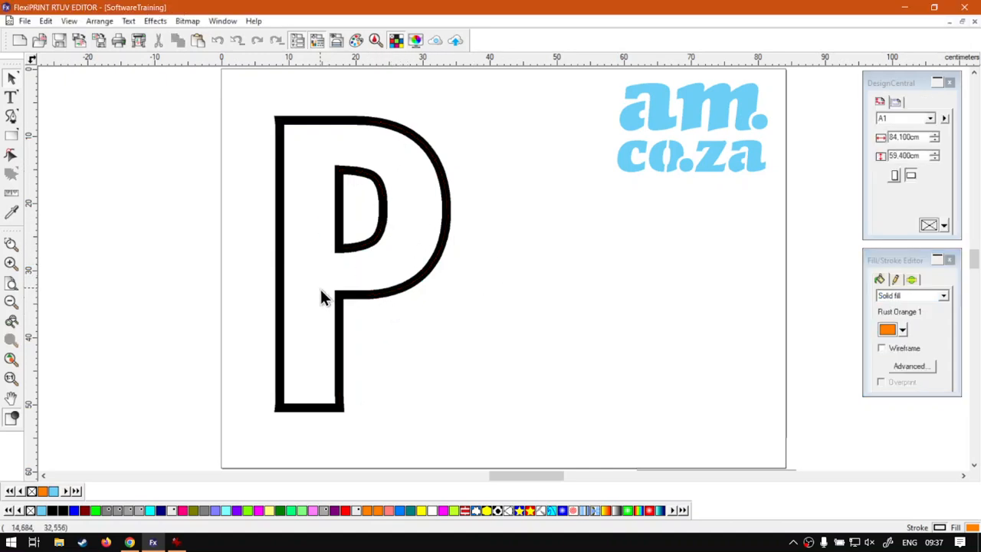
# - Drag a copy of the outlined P to the right and nudge the original slightly up-left
pyautogui.click(434, 269)
pyautogui.moveTo(434, 269); pyautogui.dragTo(635, 306)
pyautogui.click(439, 254)
pyautogui.moveTo(442, 243); pyautogui.dragTo(419, 236)
# - Change the right P's outline to a dash-dot line style
pyautogui.click(579, 296)
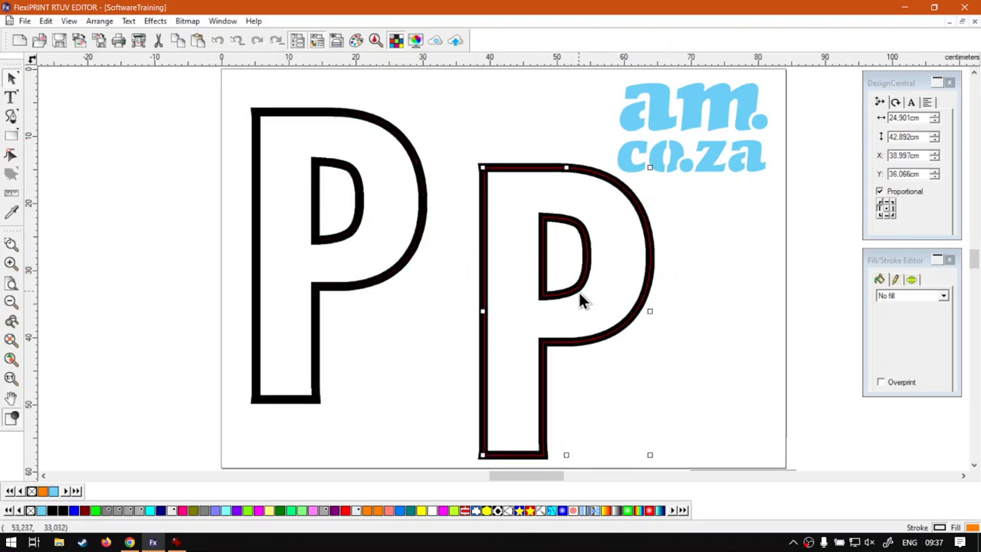
pyautogui.click(911, 281)
pyautogui.click(944, 298)
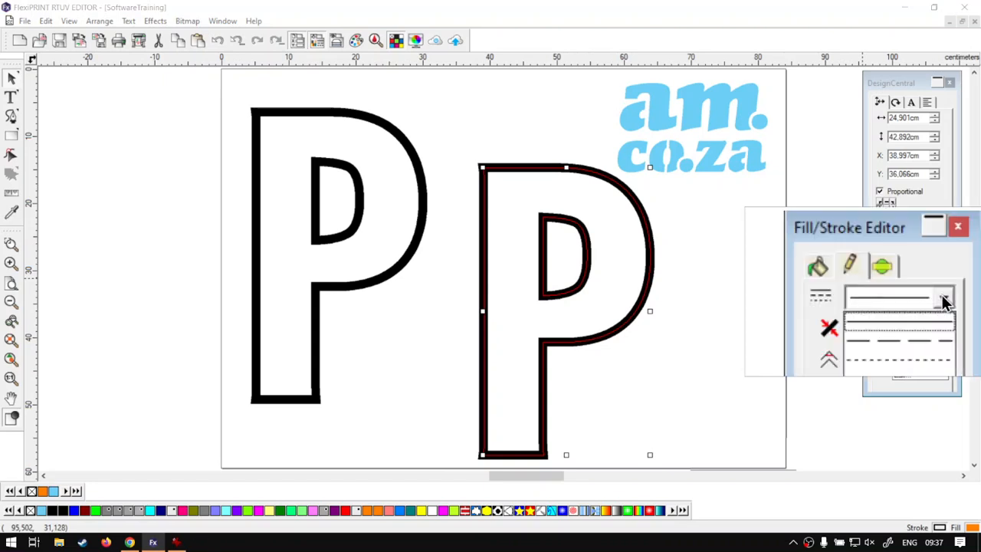
pyautogui.click(928, 352)
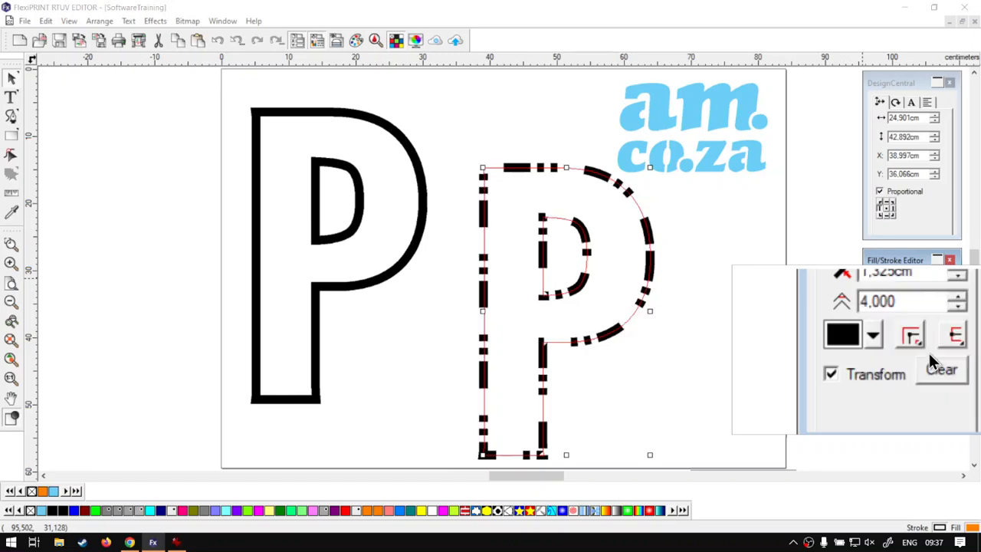
# - Inspect the dashed P, then select both P's together
pyautogui.click(738, 291)
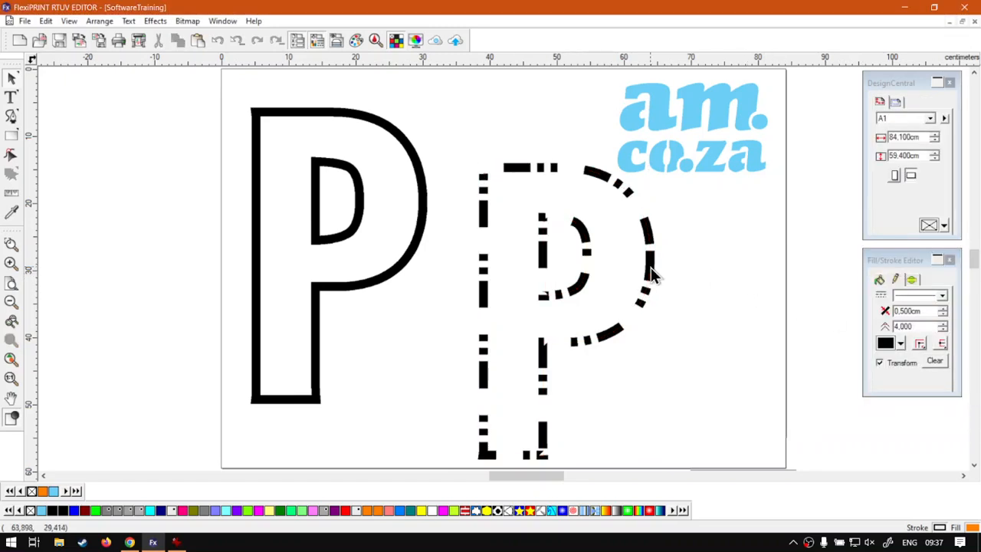
pyautogui.click(643, 268)
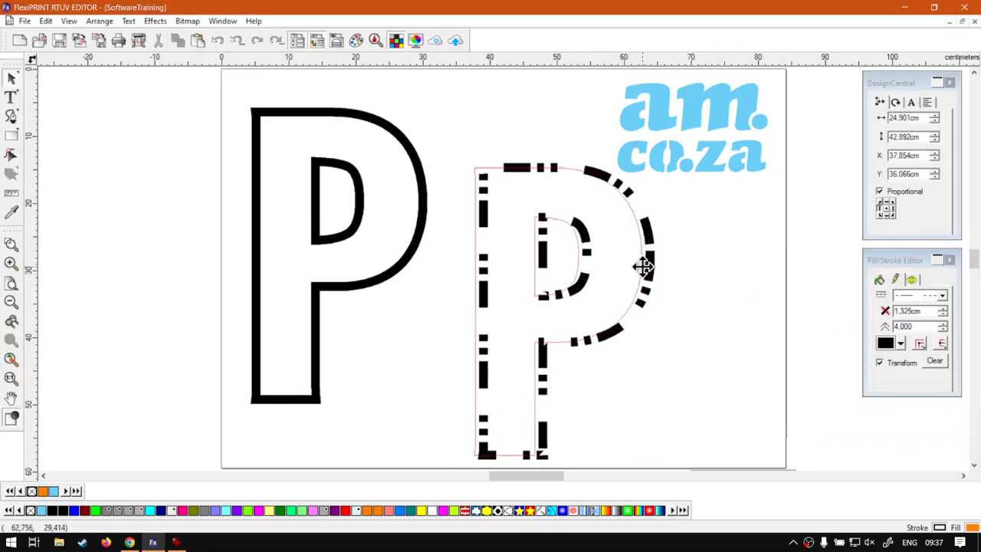
pyautogui.click(408, 259)
pyautogui.click(412, 313)
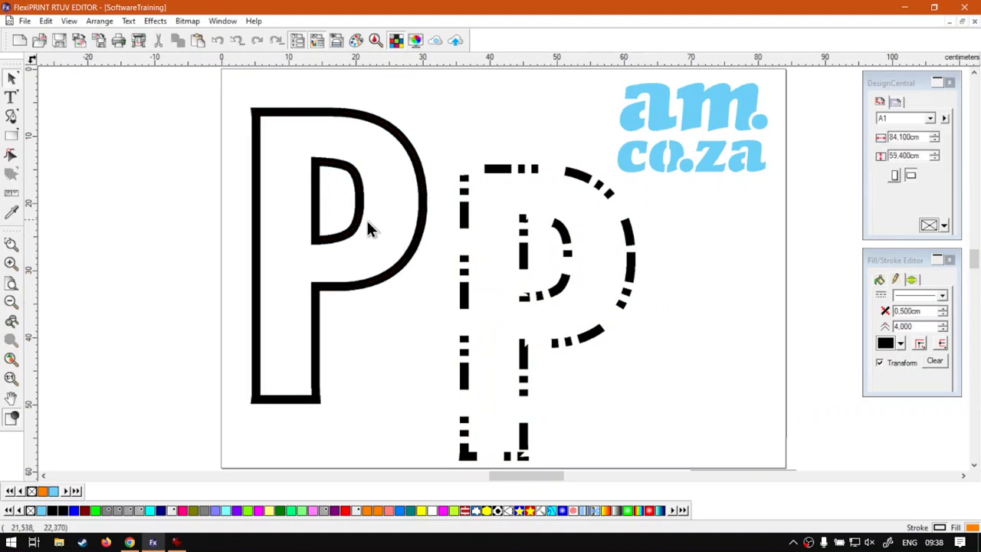
pyautogui.moveTo(201, 212); pyautogui.dragTo(230, 211)
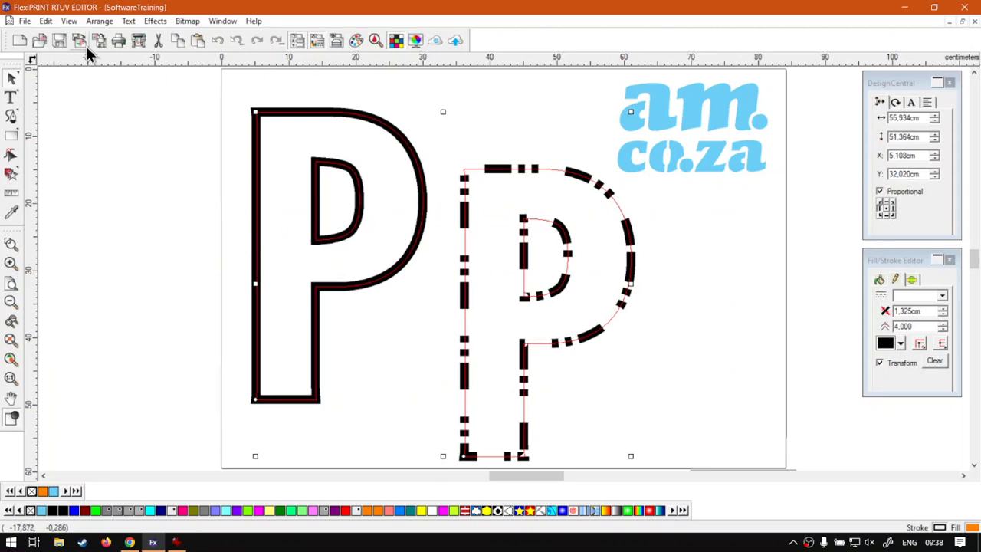
# - Convert both P's strokes into outline shapes with Arrange > Convert Stroke to Outlines
pyautogui.click(98, 21)
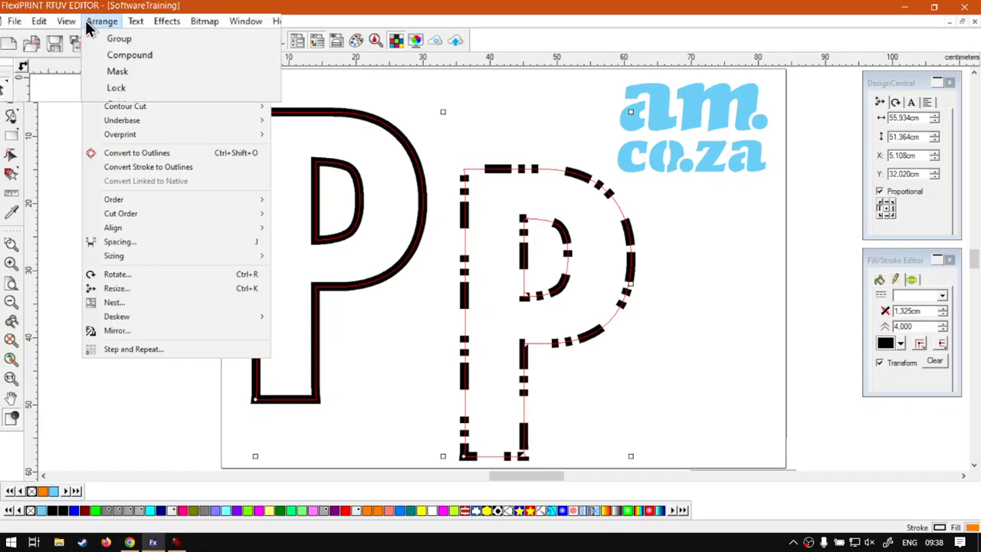
pyautogui.click(152, 176)
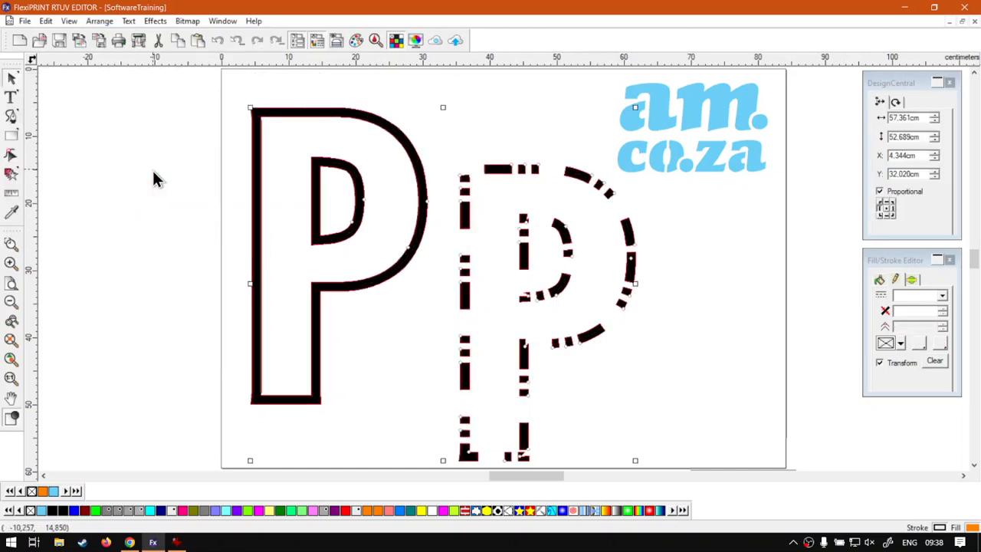
pyautogui.click(150, 157)
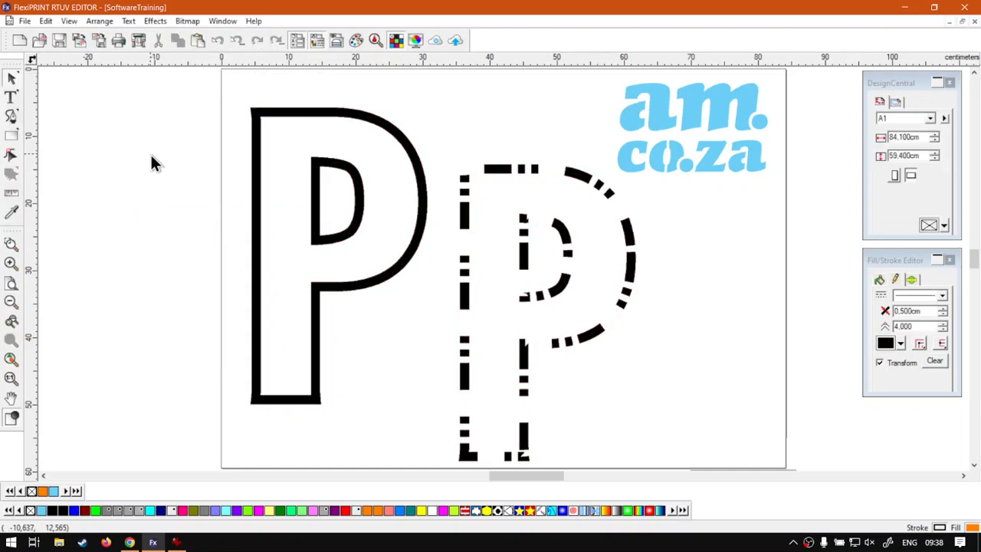
pyautogui.click(259, 118)
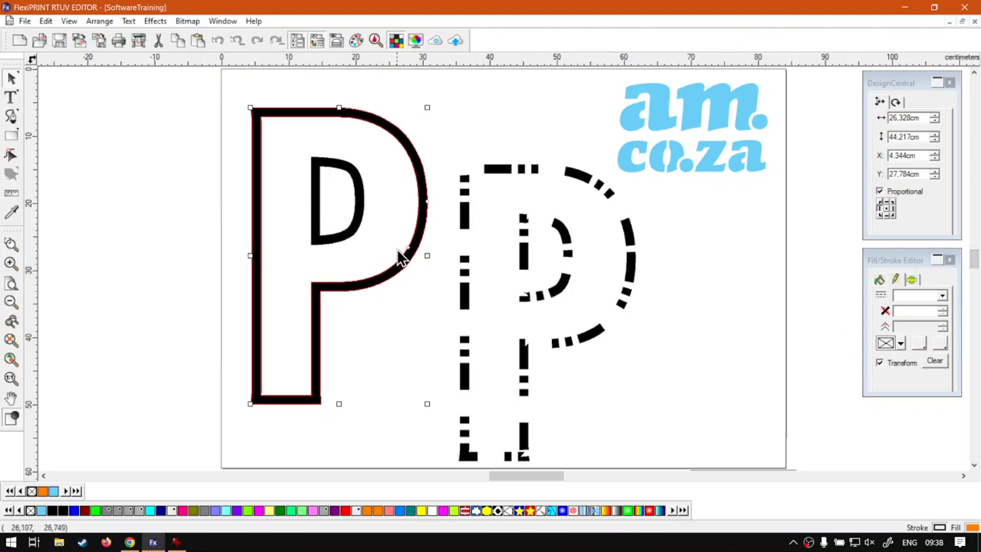
pyautogui.click(409, 291)
pyautogui.click(357, 237)
pyautogui.click(356, 230)
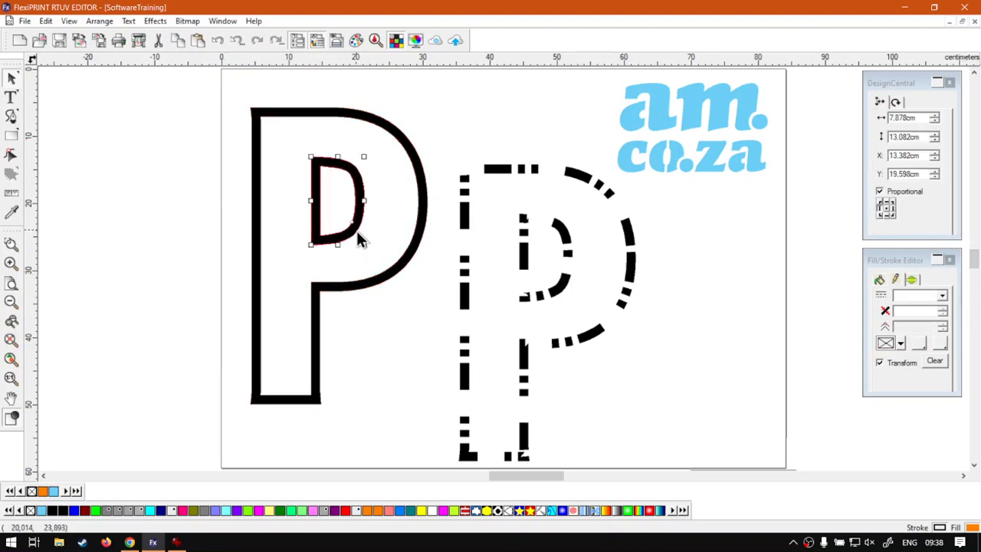
pyautogui.click(173, 207)
pyautogui.click(332, 239)
pyautogui.click(260, 115)
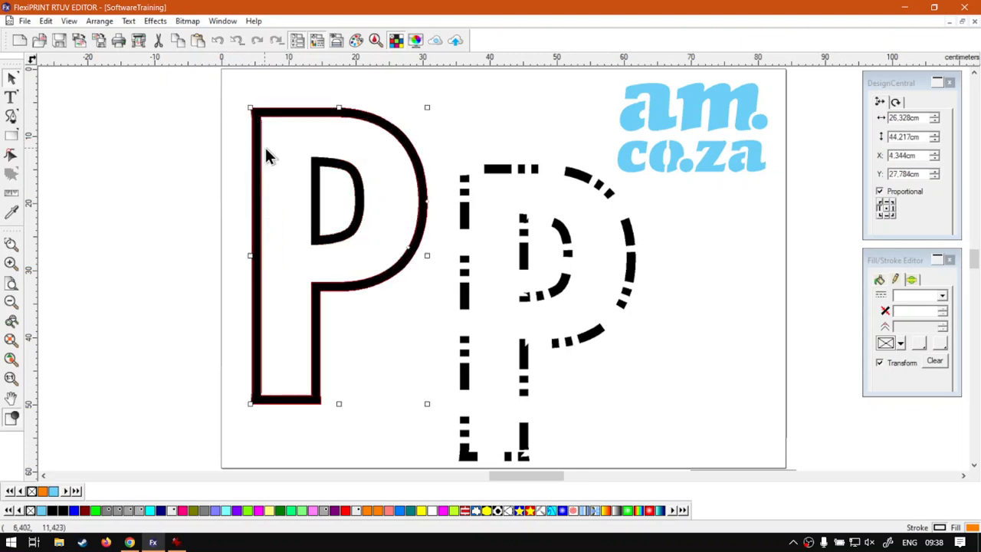
pyautogui.click(147, 197)
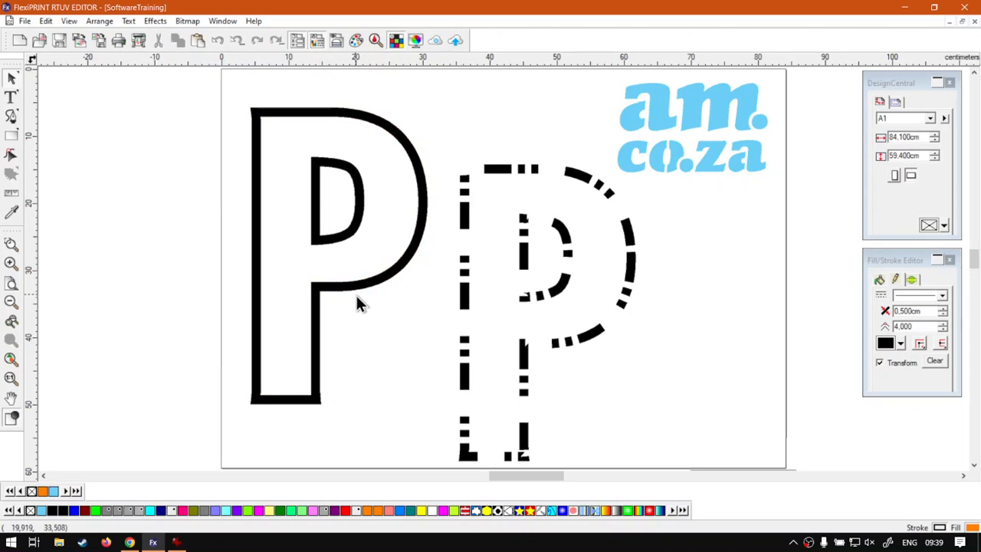
# - Pull the solid P's top-left corner nodes up and left into a flared spike
pyautogui.click(11, 157)
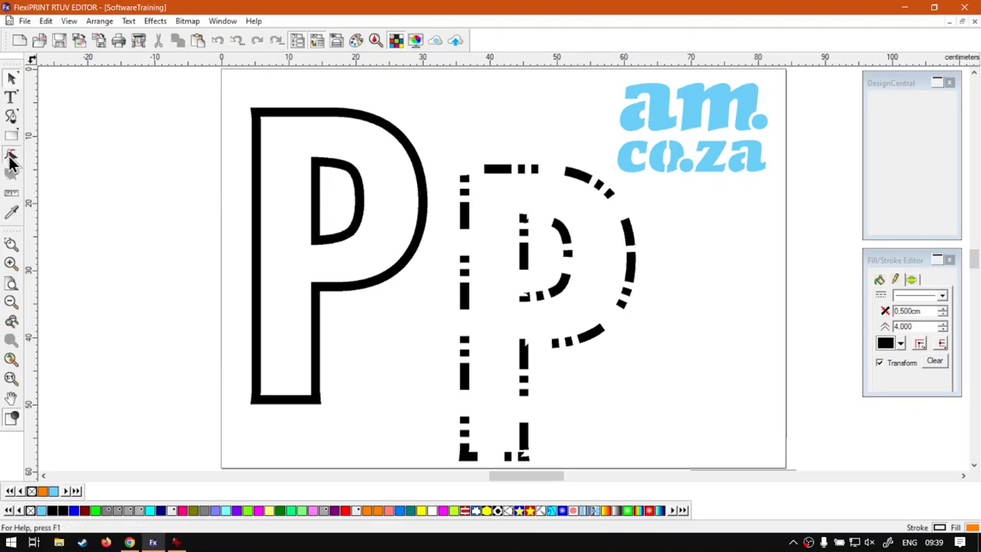
pyautogui.click(257, 111)
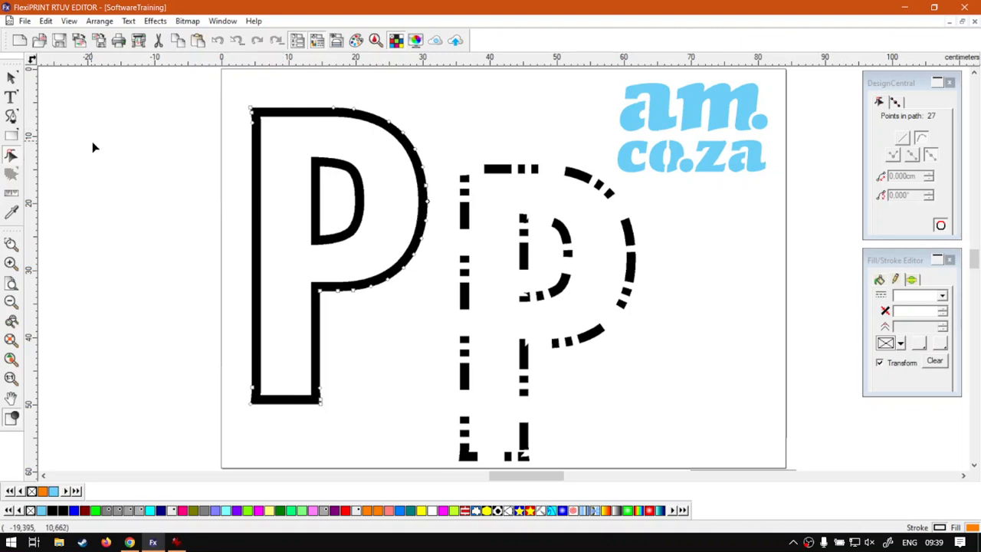
pyautogui.press('super+plus')
pyautogui.click(252, 399)
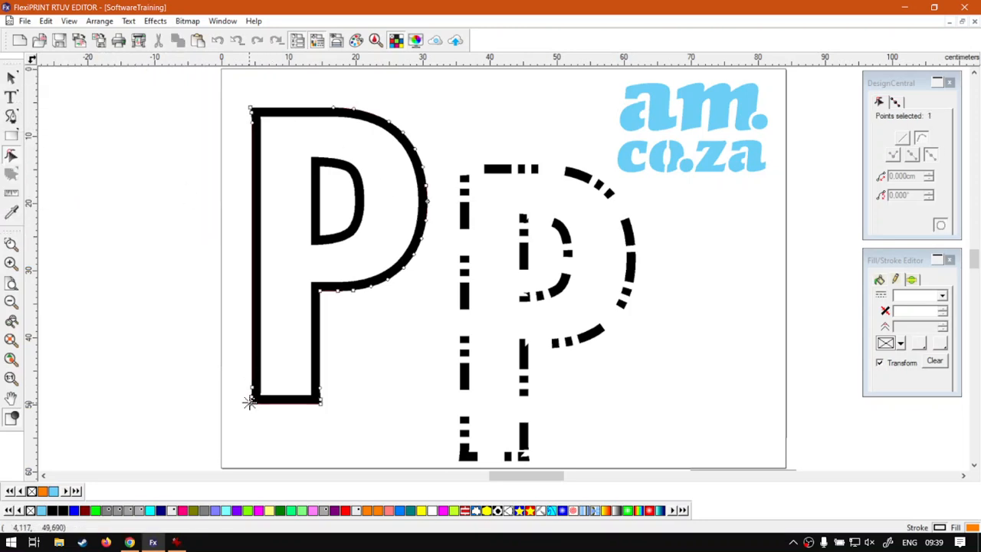
pyautogui.click(249, 107)
pyautogui.moveTo(249, 108); pyautogui.dragTo(212, 84)
pyautogui.moveTo(251, 113); pyautogui.dragTo(228, 146)
pyautogui.click(259, 116)
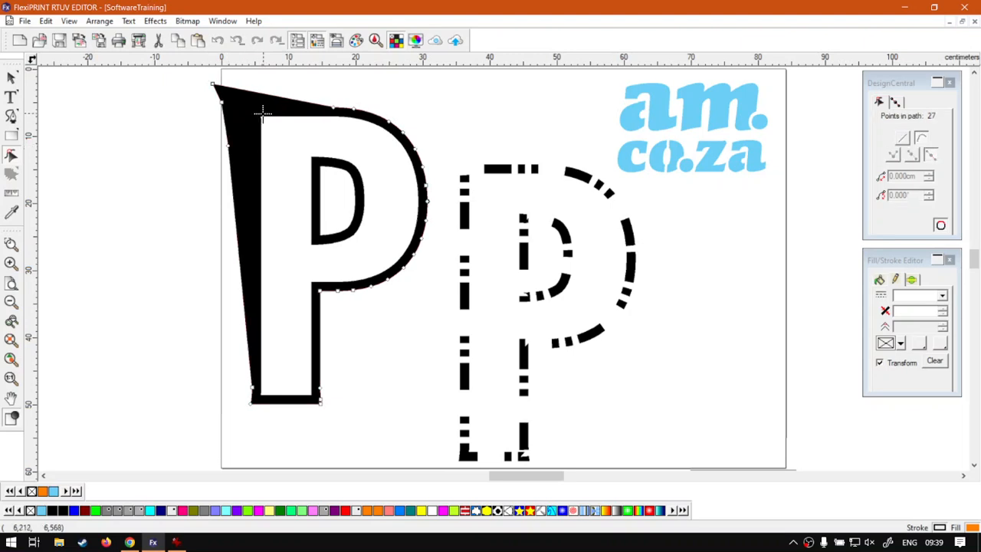
pyautogui.moveTo(254, 108)
pyautogui.mouseDown()
pyautogui.moveTo(268, 129)
pyautogui.moveTo(256, 111)
pyautogui.mouseUp()
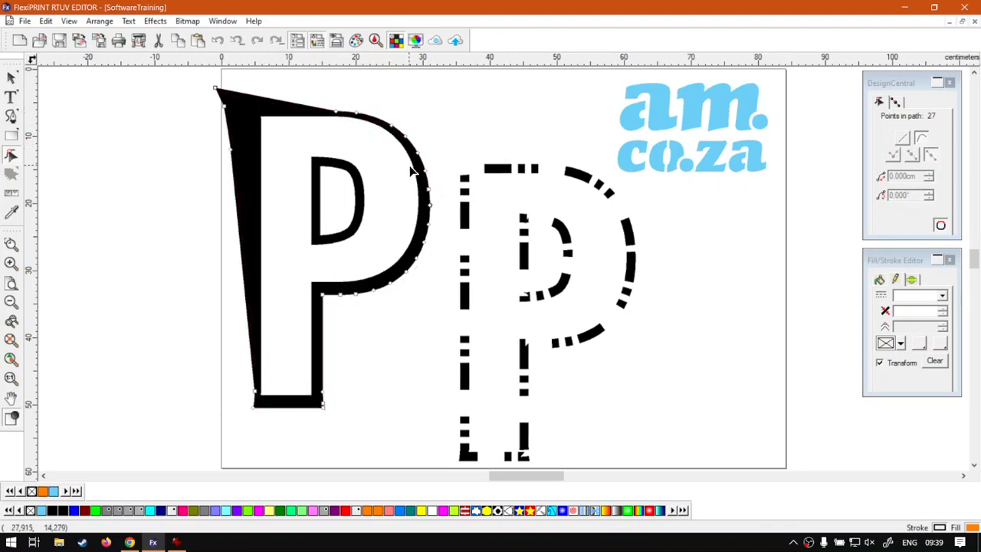
# - Drag the solid P's inner counter top node so the counter tapers to a sharp point
pyautogui.click(389, 205)
pyautogui.click(281, 108)
pyautogui.click(320, 158)
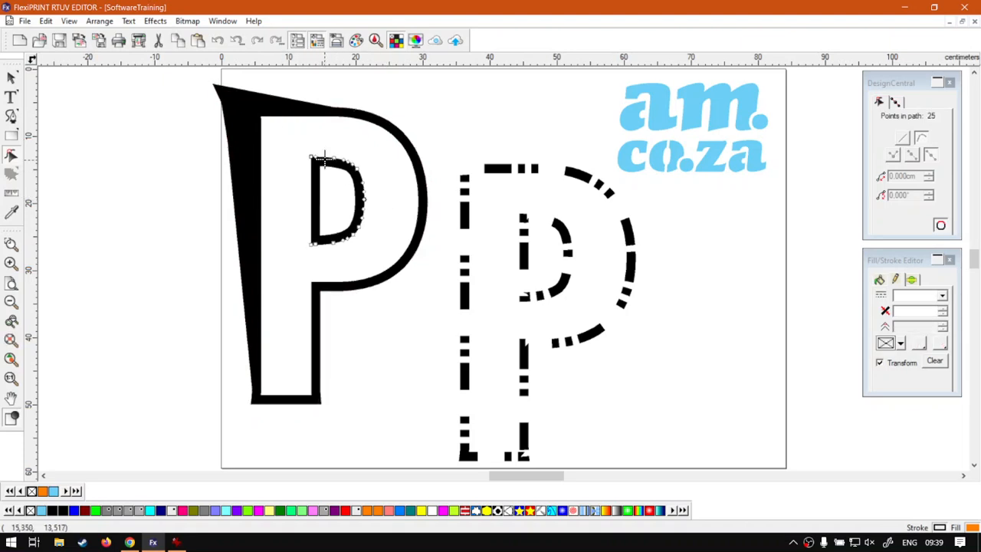
pyautogui.moveTo(308, 156)
pyautogui.mouseDown()
pyautogui.moveTo(283, 131)
pyautogui.moveTo(316, 147)
pyautogui.mouseUp()
pyautogui.click(309, 159)
pyautogui.click(311, 153)
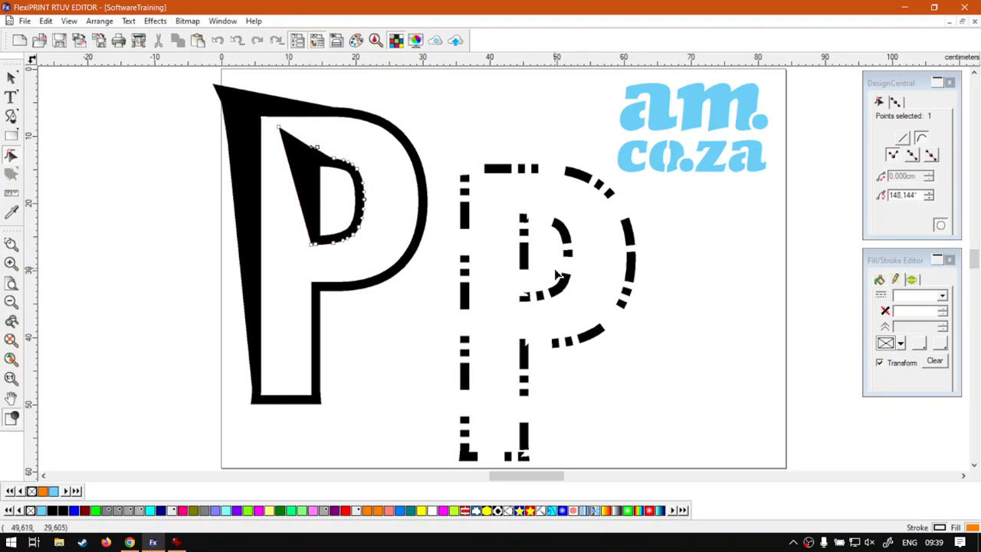
pyautogui.click(625, 238)
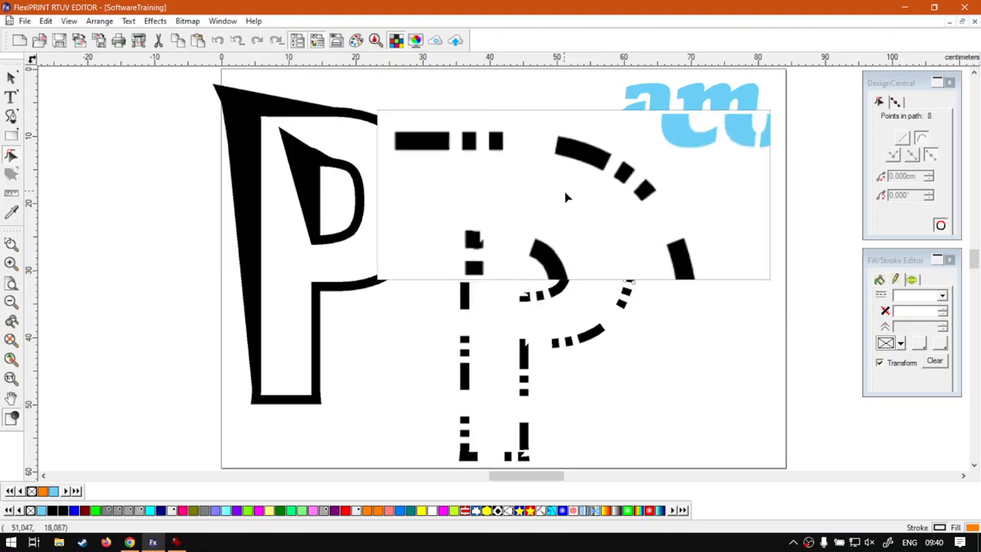
# - Shift one curved dash in the dashed P's bowl down-left, then box-select all the dashes
pyautogui.click(567, 226)
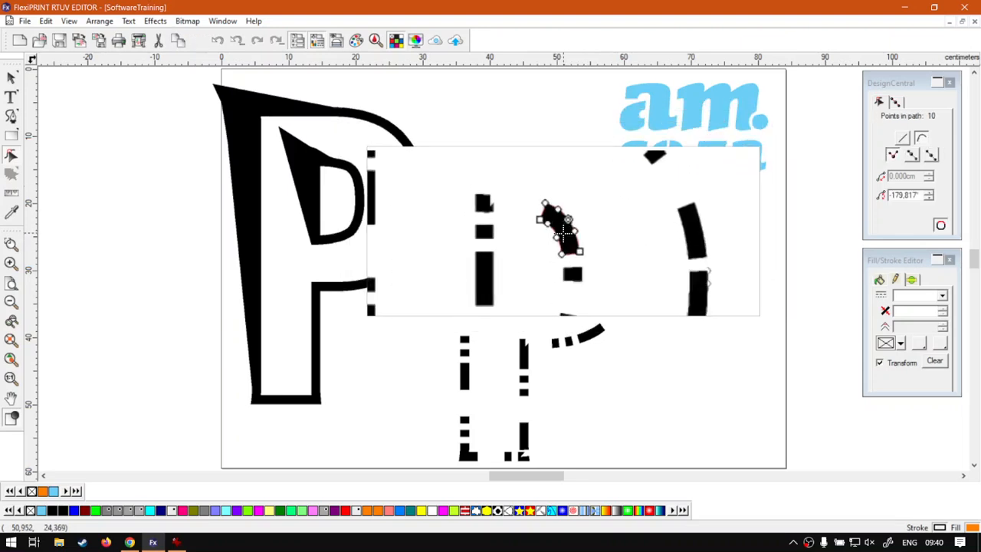
pyautogui.moveTo(569, 227)
pyautogui.mouseDown()
pyautogui.moveTo(582, 222)
pyautogui.moveTo(547, 231)
pyautogui.moveTo(565, 223)
pyautogui.moveTo(555, 225)
pyautogui.moveTo(562, 233)
pyautogui.mouseUp()
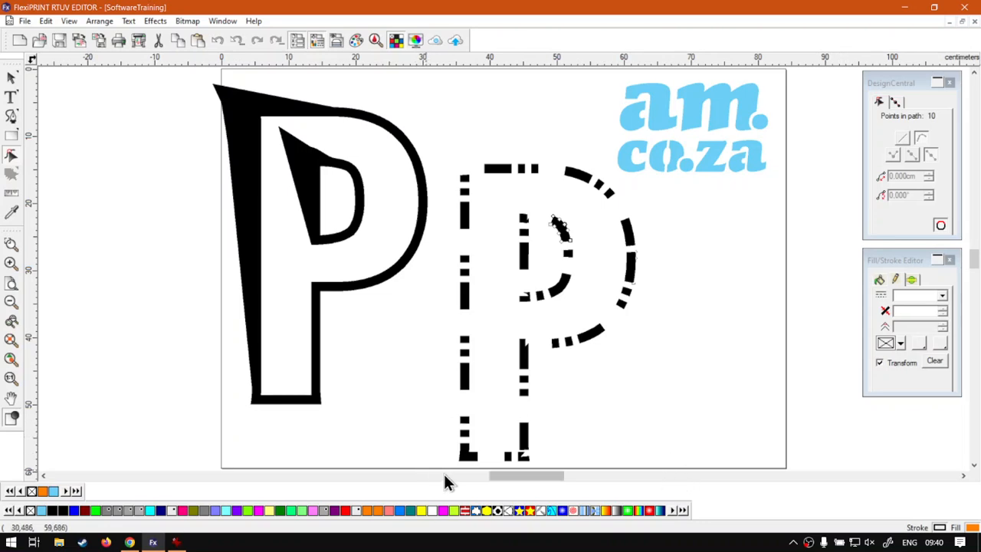
pyautogui.moveTo(442, 464); pyautogui.dragTo(633, 186)
pyautogui.moveTo(546, 191); pyautogui.dragTo(546, 192)
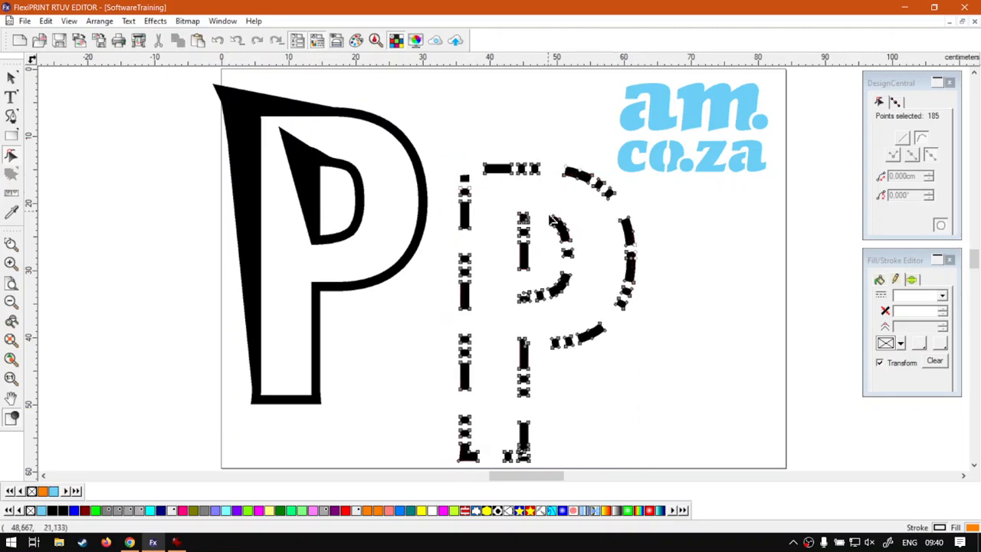
pyautogui.rightClick(521, 229)
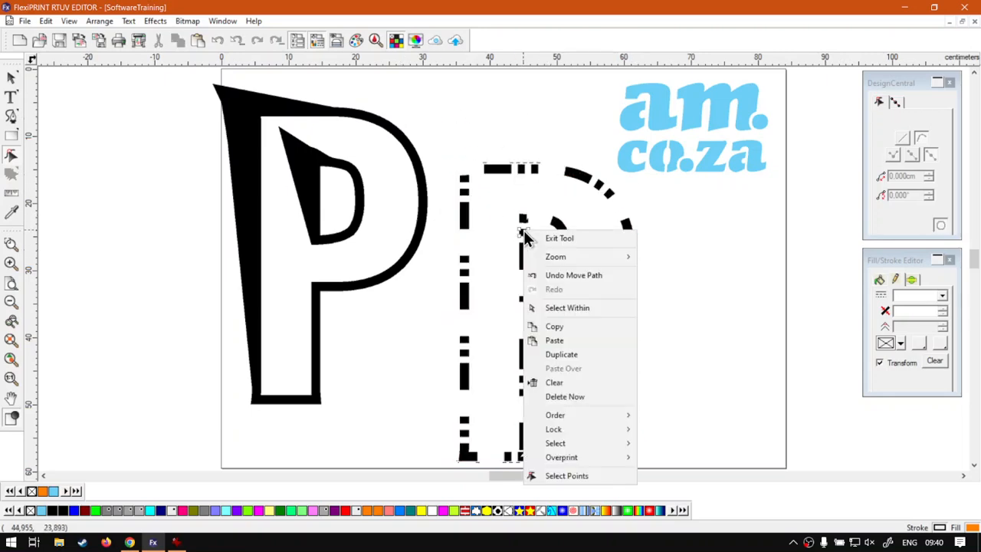
# - Dismiss the context menu and box-select only the dashed P's dashes, excluding the logo
pyautogui.moveTo(587, 433)
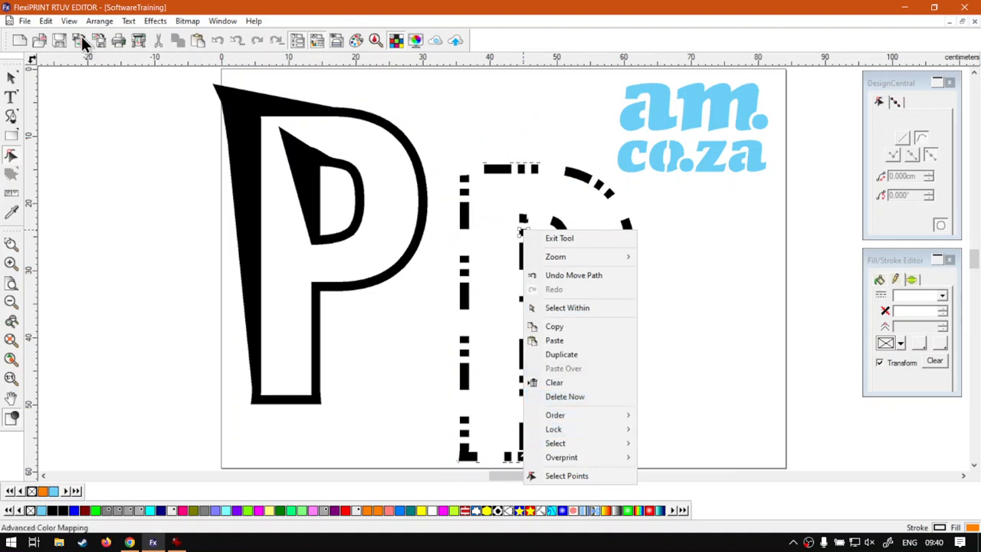
pyautogui.click(11, 79)
pyautogui.moveTo(448, 128); pyautogui.dragTo(613, 406)
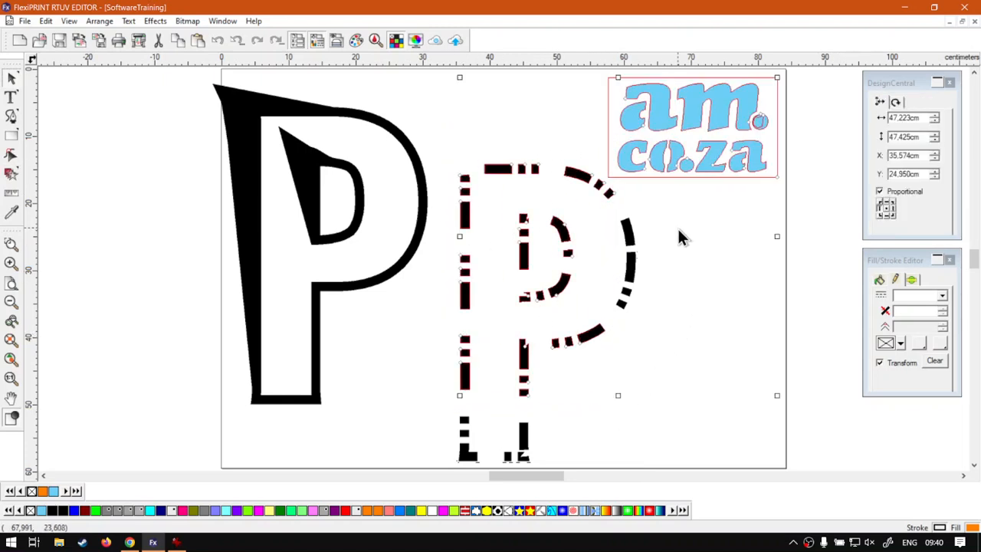
pyautogui.click(643, 454)
pyautogui.moveTo(662, 465); pyautogui.dragTo(448, 195)
pyautogui.moveTo(449, 136); pyautogui.dragTo(559, 163)
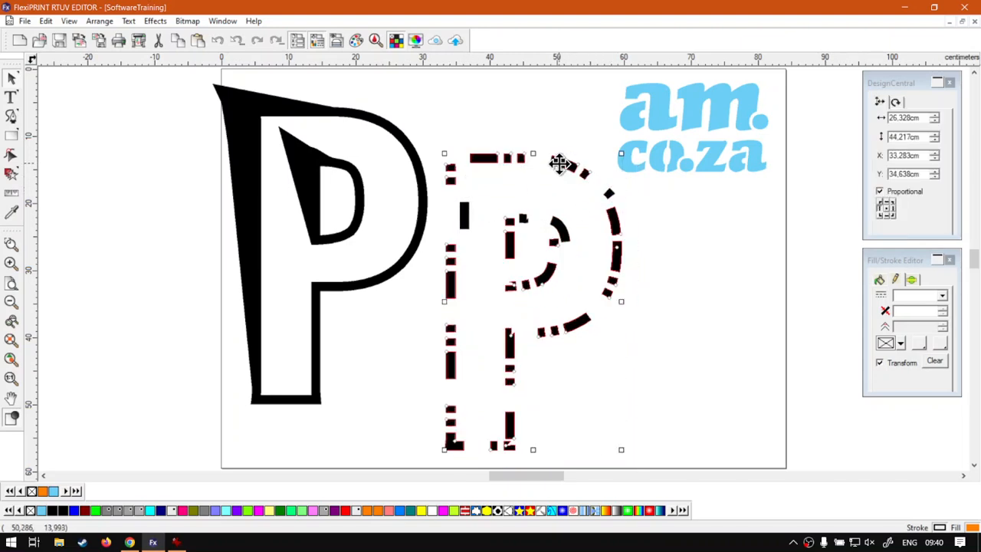
pyautogui.hotkey('ctrl', 'z')
# - Move the dashed P slightly up and left to X 33.283 cm, Y 35.685 cm
pyautogui.moveTo(593, 270); pyautogui.dragTo(442, 169)
pyautogui.moveTo(561, 227)
pyautogui.mouseDown()
pyautogui.moveTo(554, 207)
pyautogui.moveTo(559, 219)
pyautogui.mouseUp()
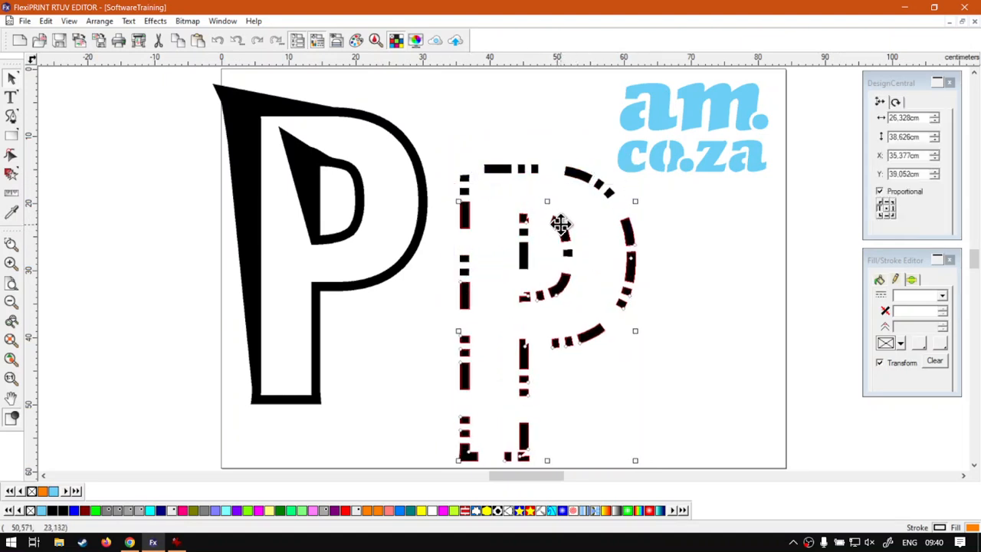
pyautogui.moveTo(600, 255); pyautogui.dragTo(498, 228)
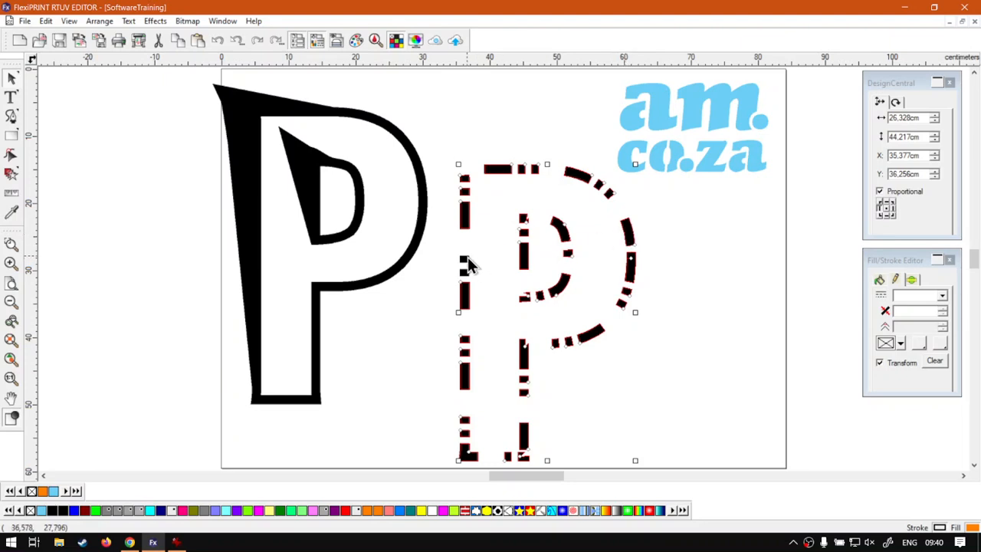
pyautogui.moveTo(628, 229); pyautogui.dragTo(614, 226)
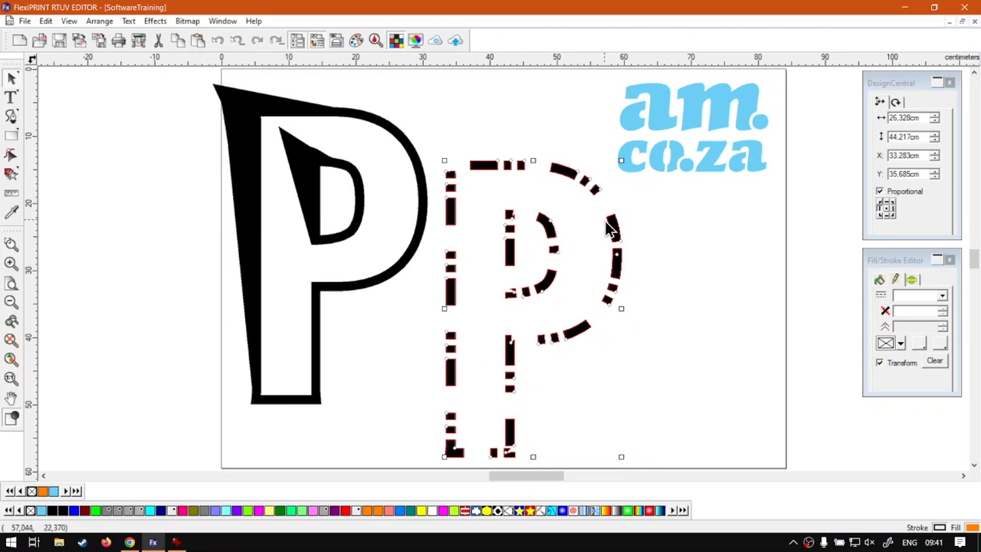
pyautogui.click(100, 21)
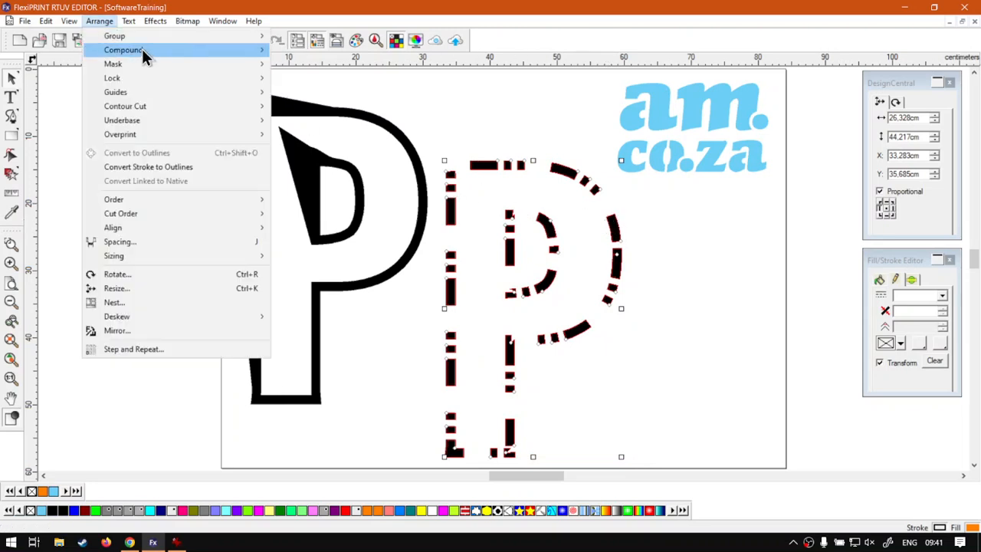
# - Group the dashed P's dashes via Arrange > Group and nudge the group up-left
pyautogui.moveTo(151, 38)
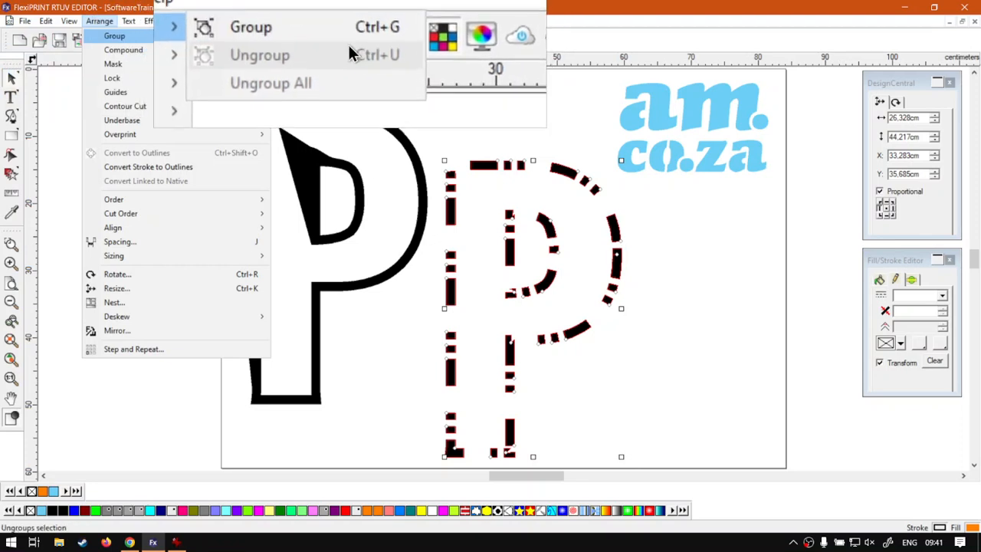
pyautogui.click(341, 38)
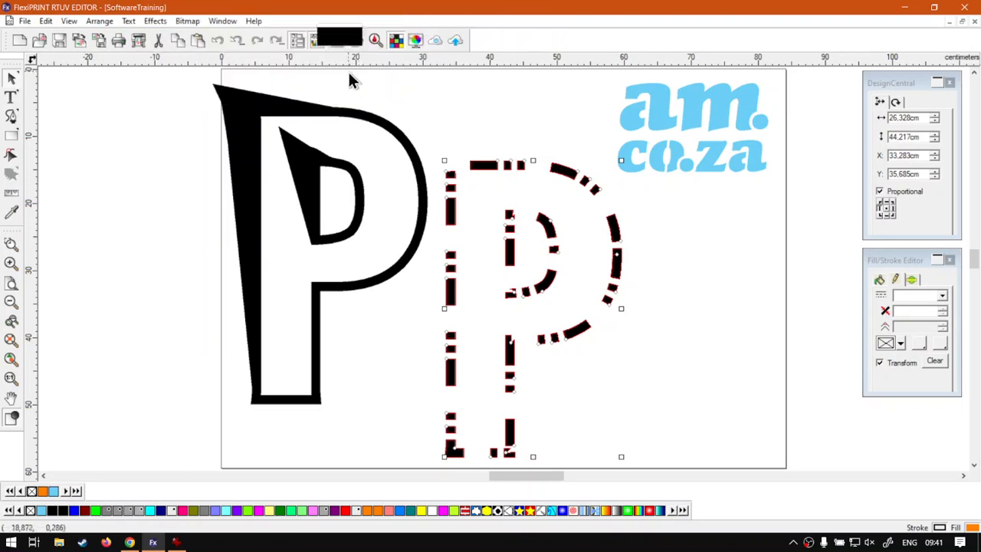
pyautogui.click(432, 105)
pyautogui.click(487, 166)
pyautogui.click(482, 168)
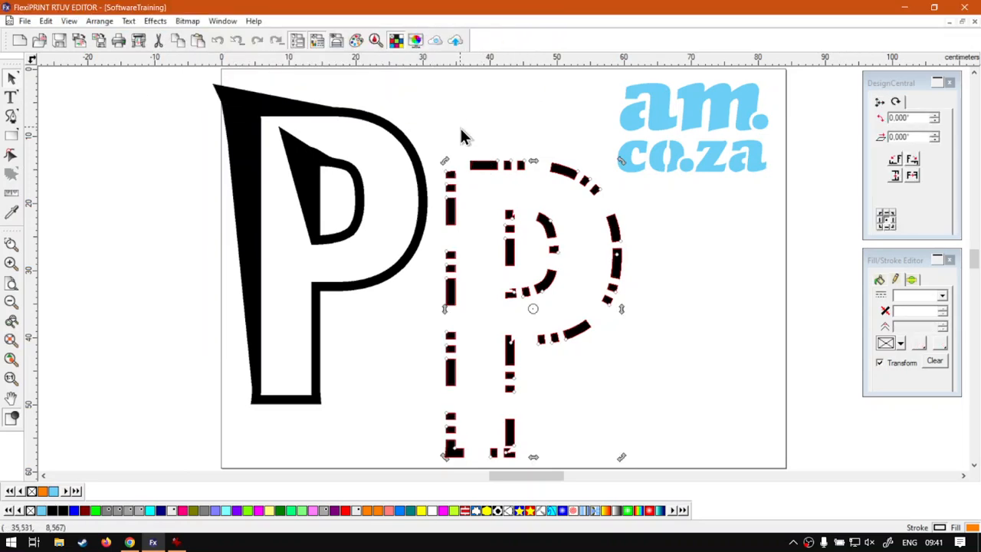
pyautogui.moveTo(481, 167)
pyautogui.mouseDown()
pyautogui.moveTo(465, 125)
pyautogui.moveTo(483, 155)
pyautogui.moveTo(476, 161)
pyautogui.mouseUp()
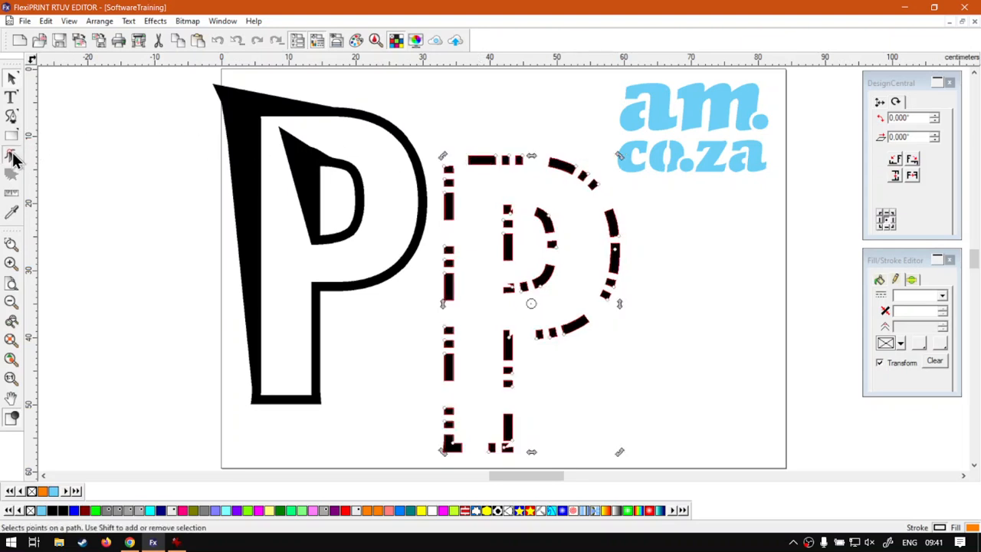
# - Switch to the Select Within mode for picking single dashes inside the group
pyautogui.click(11, 156)
pyautogui.click(573, 169)
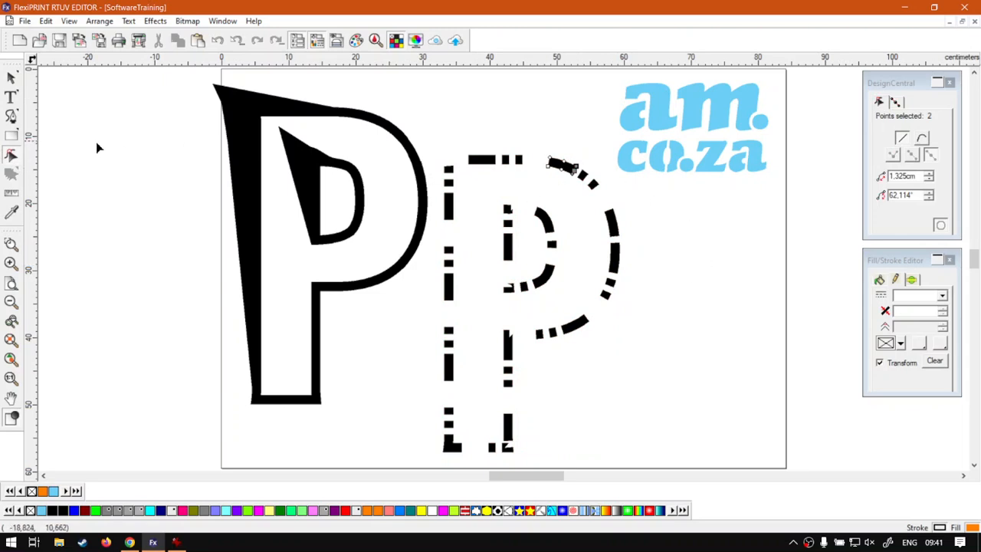
pyautogui.click(11, 77)
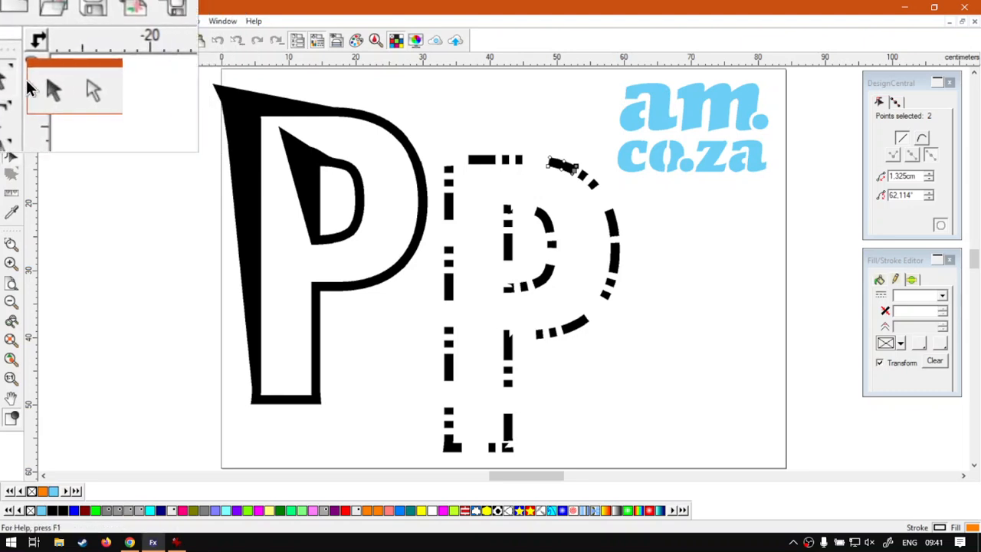
pyautogui.click(61, 90)
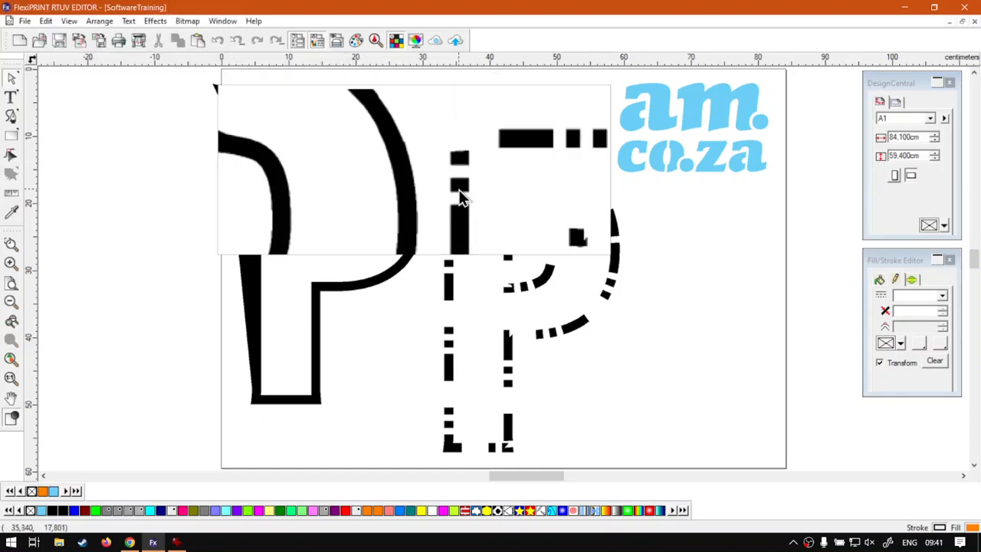
# - Move the inner bowl dash up-right and an outer-curve dash inward to the left
pyautogui.click(542, 217)
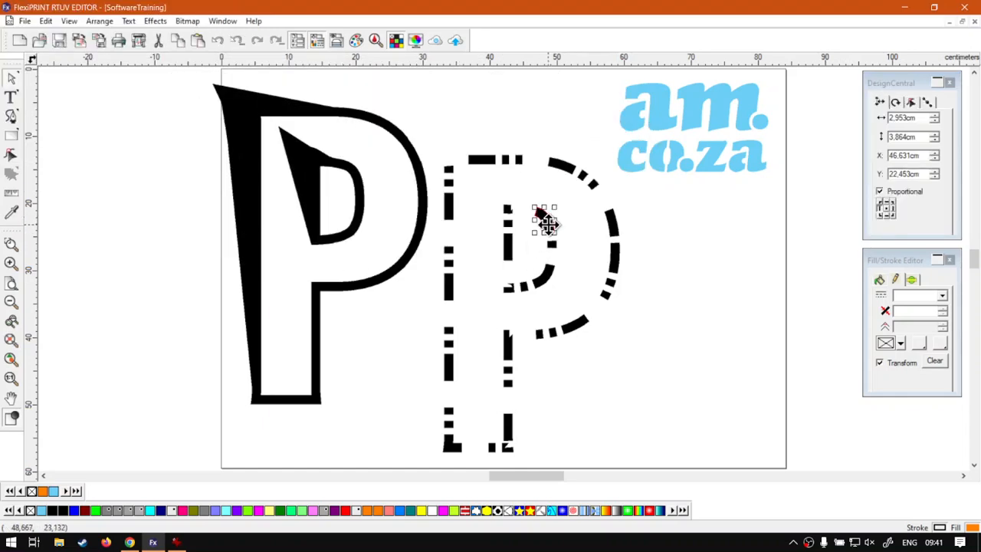
pyautogui.moveTo(546, 219); pyautogui.dragTo(560, 205)
pyautogui.click(613, 257)
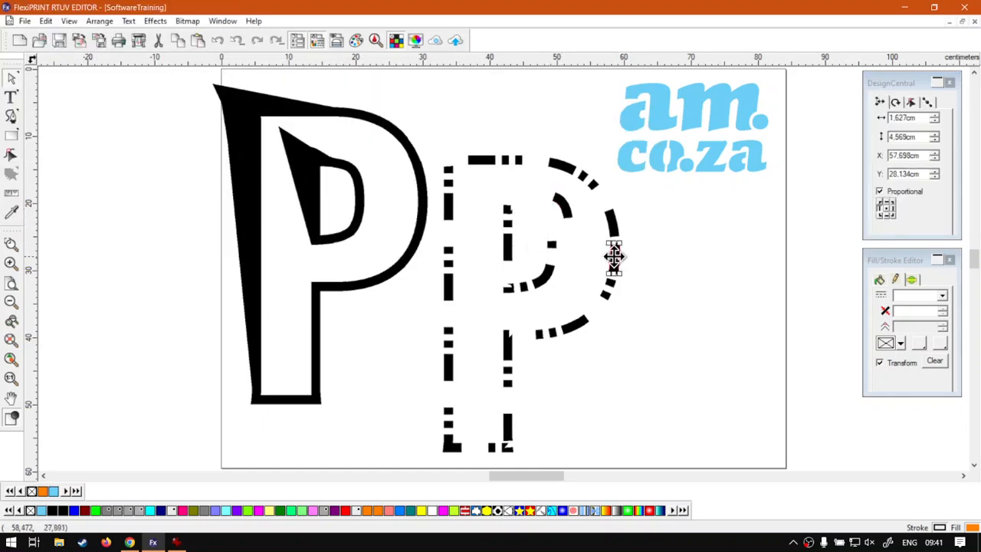
pyautogui.moveTo(613, 259); pyautogui.dragTo(584, 250)
pyautogui.click(614, 233)
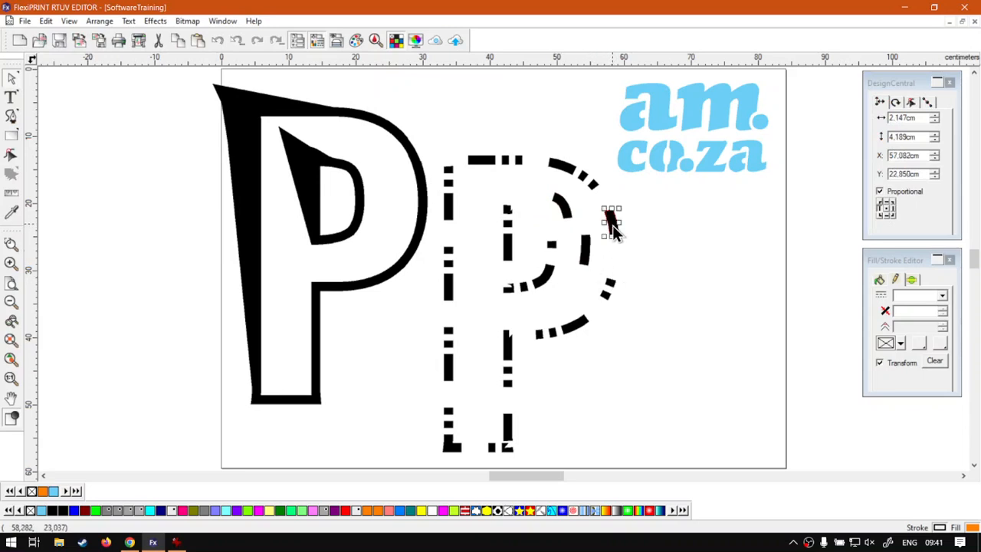
pyautogui.click(609, 222)
pyautogui.click(656, 264)
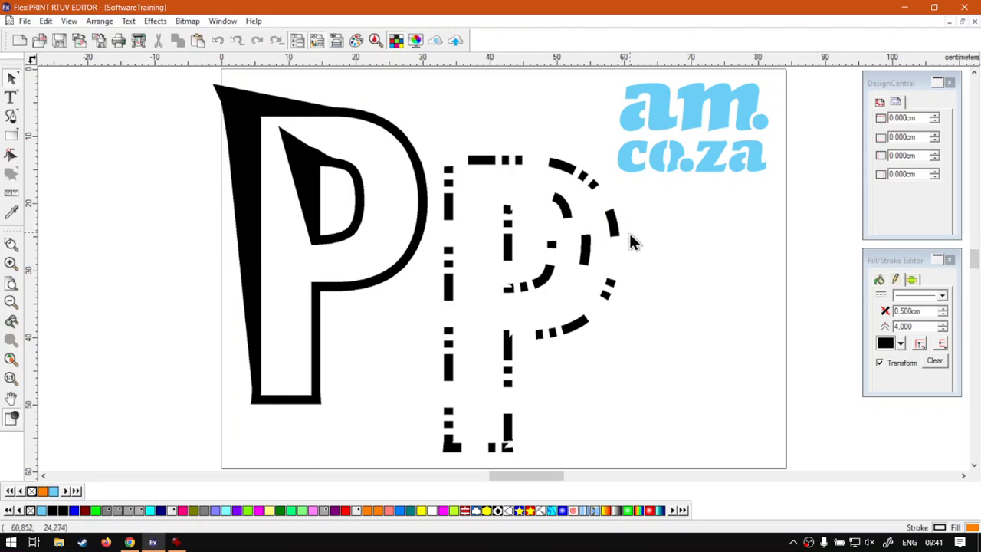
pyautogui.rightClick(629, 235)
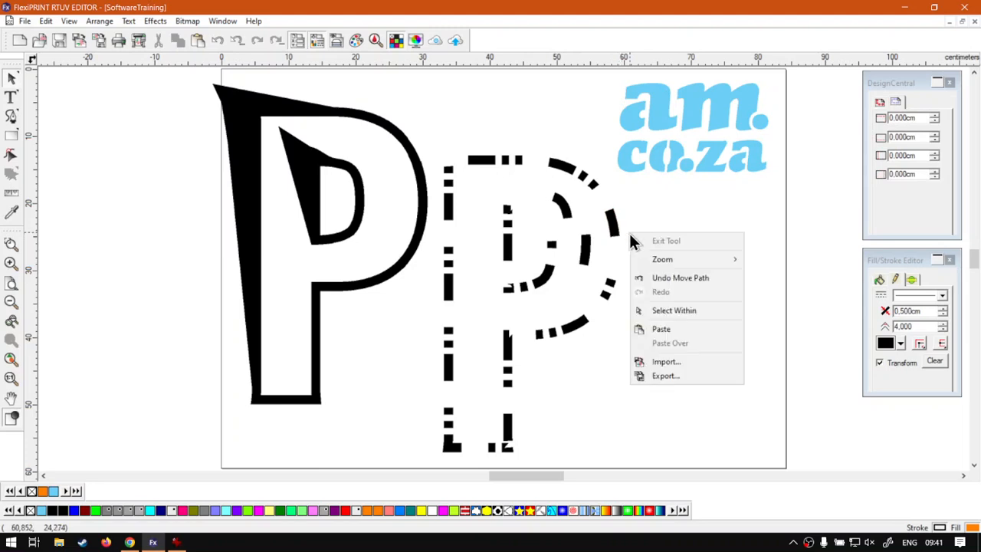
# - Using Select Within, nudge the dash near the top of the outer curve slightly left
pyautogui.click(712, 313)
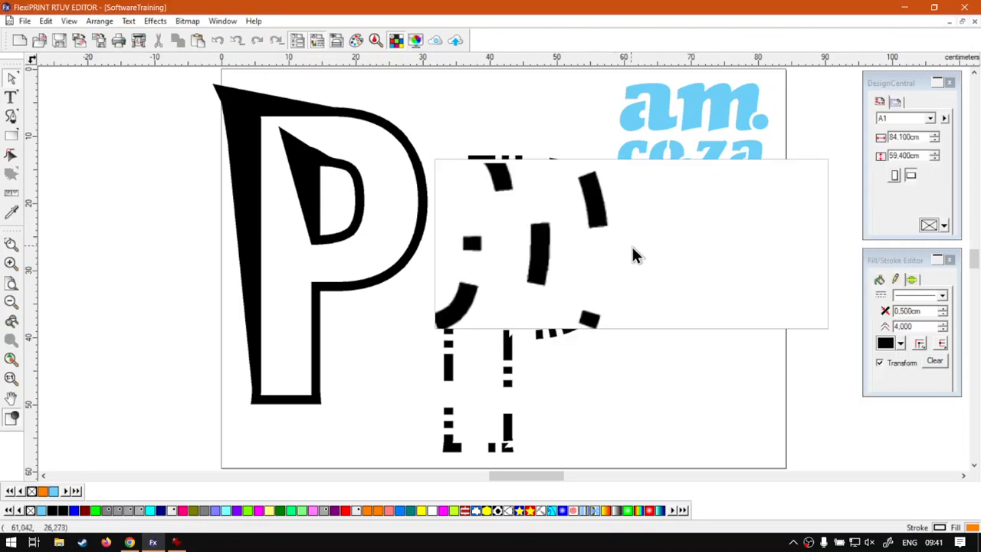
pyautogui.click(614, 225)
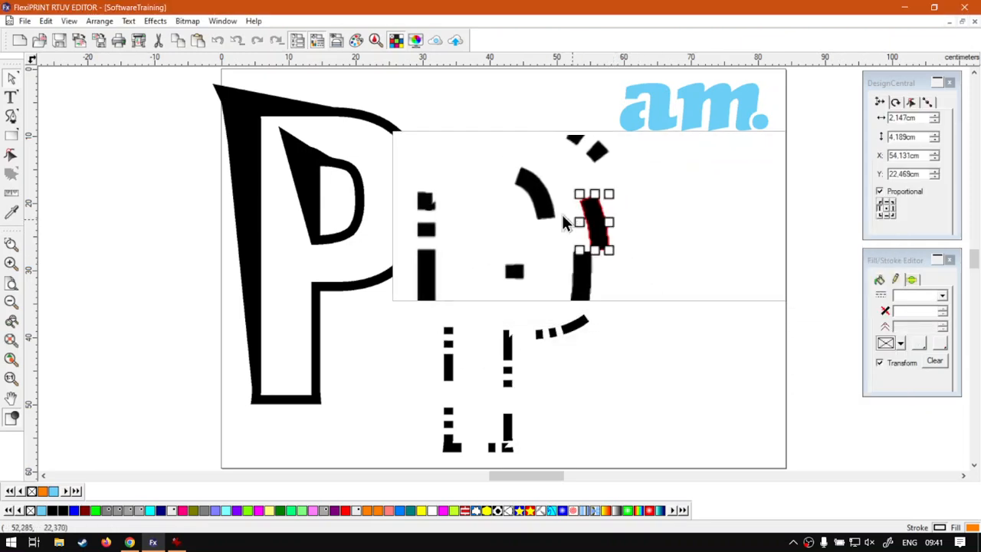
pyautogui.click(588, 256)
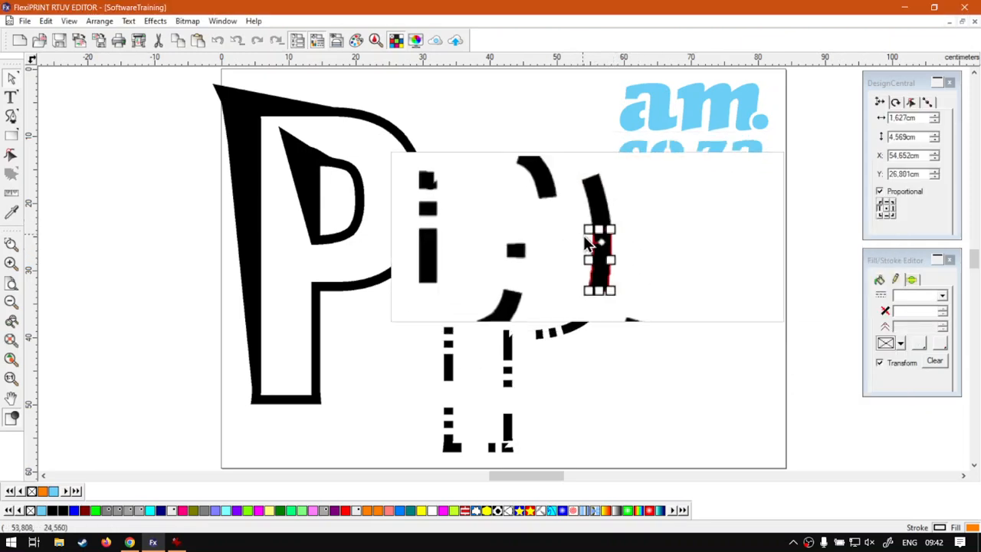
pyautogui.click(578, 197)
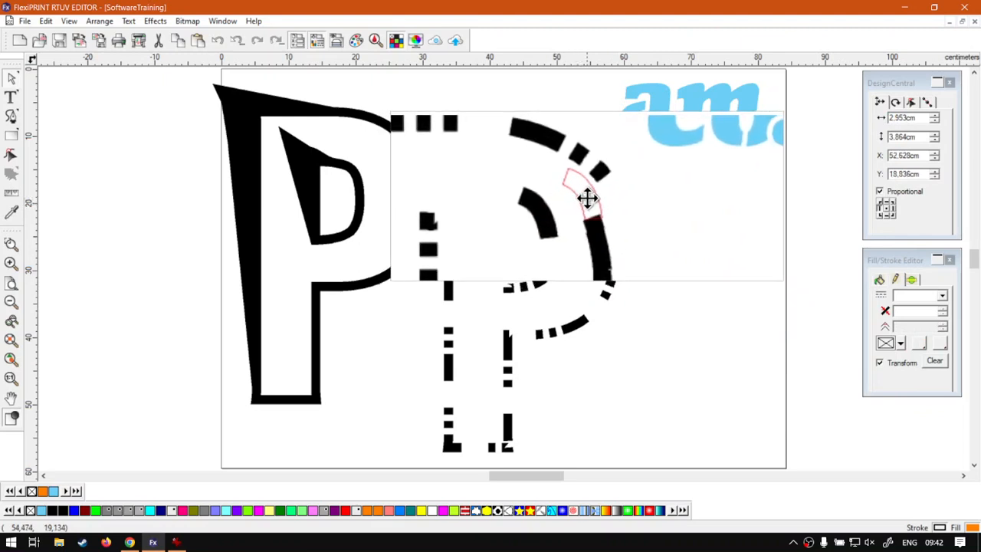
pyautogui.moveTo(587, 199); pyautogui.dragTo(585, 199)
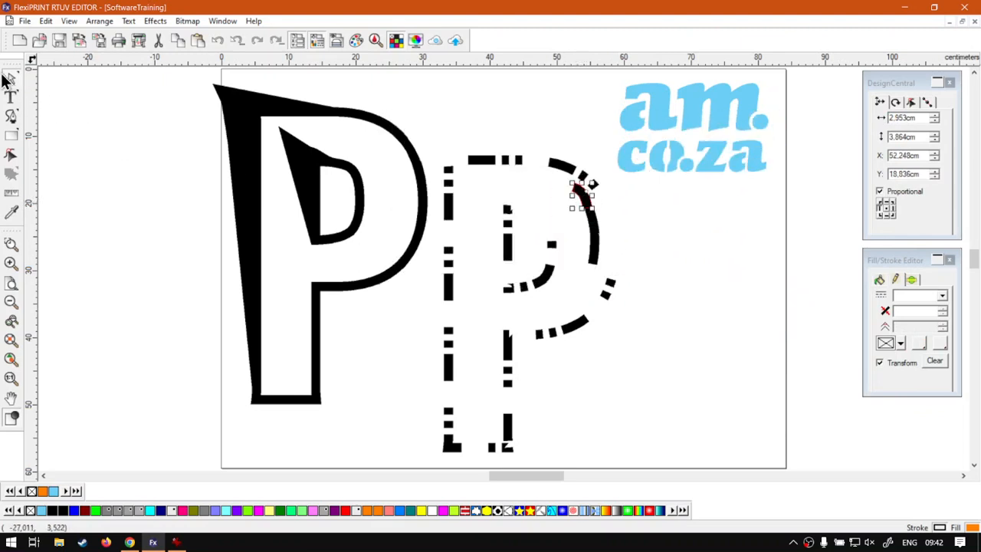
# - Shift the whole dashed P slightly up-left with the Select tool
pyautogui.moveTo(9, 76); pyautogui.dragTo(31, 83)
pyautogui.click(649, 328)
pyautogui.moveTo(595, 245)
pyautogui.mouseDown()
pyautogui.moveTo(651, 259)
pyautogui.moveTo(536, 227)
pyautogui.moveTo(589, 234)
pyautogui.mouseUp()
pyautogui.click(689, 291)
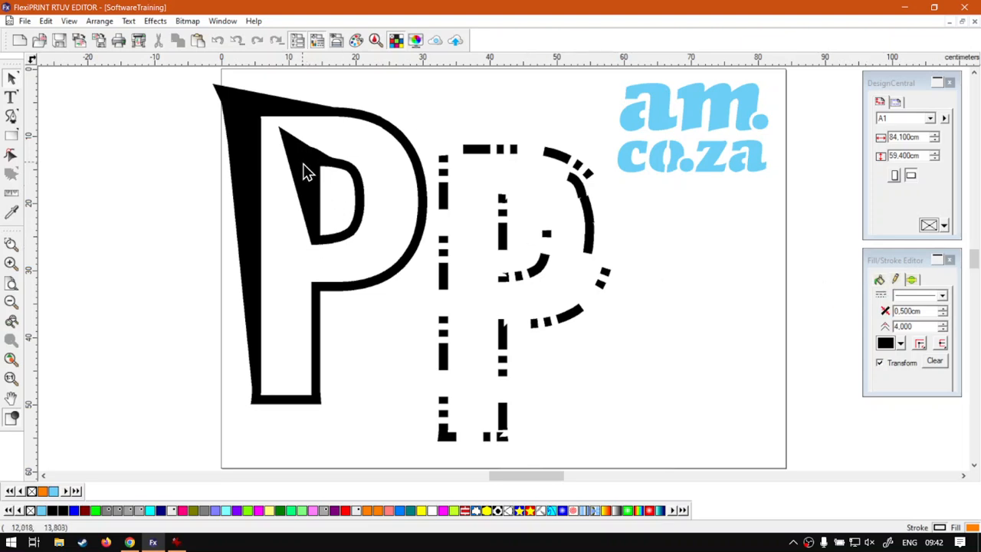
# - Shift the solid P's outline left and down, then put its inner D shape back inside
pyautogui.click(248, 131)
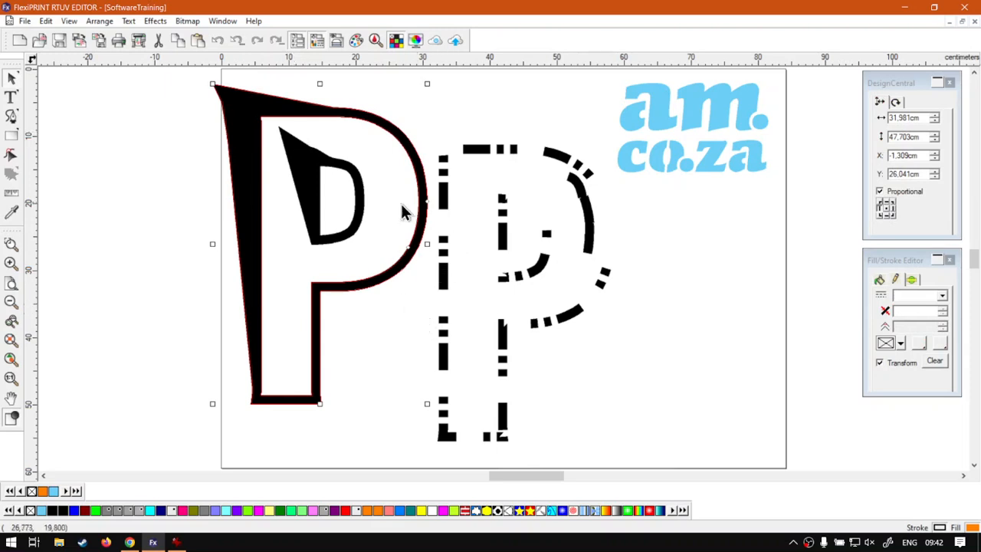
pyautogui.click(364, 237)
pyautogui.click(353, 221)
pyautogui.moveTo(353, 224); pyautogui.dragTo(160, 245)
pyautogui.click(357, 284)
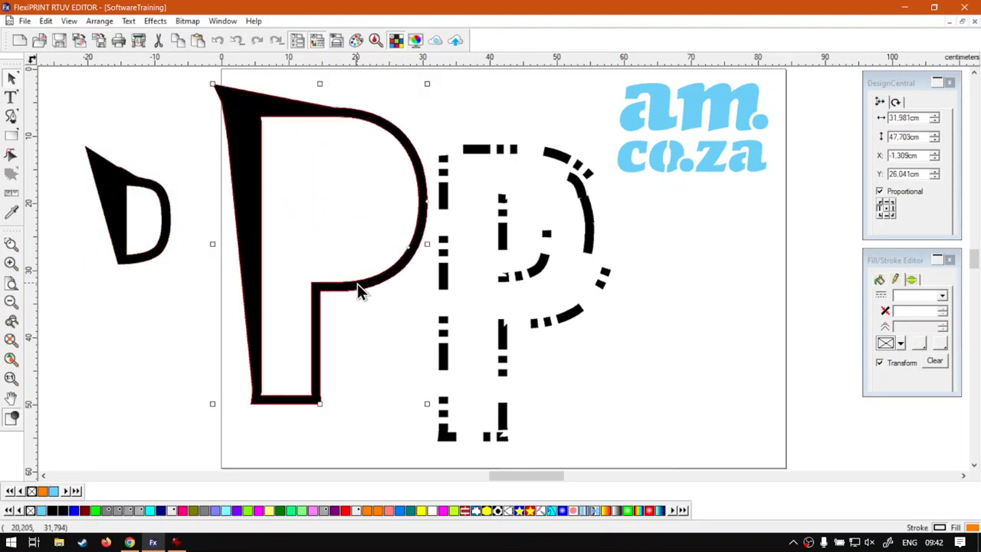
pyautogui.moveTo(357, 283); pyautogui.dragTo(328, 317)
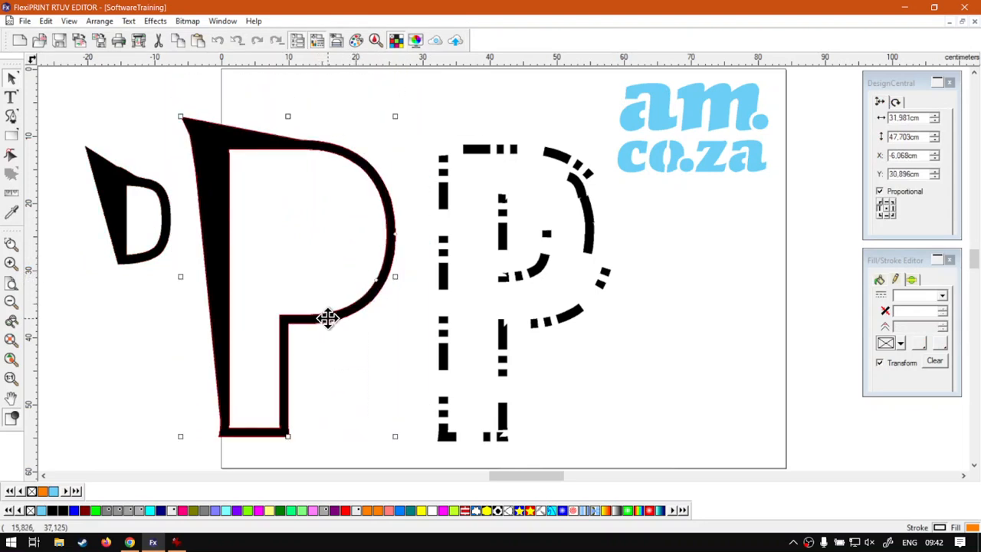
pyautogui.moveTo(158, 201); pyautogui.dragTo(323, 211)
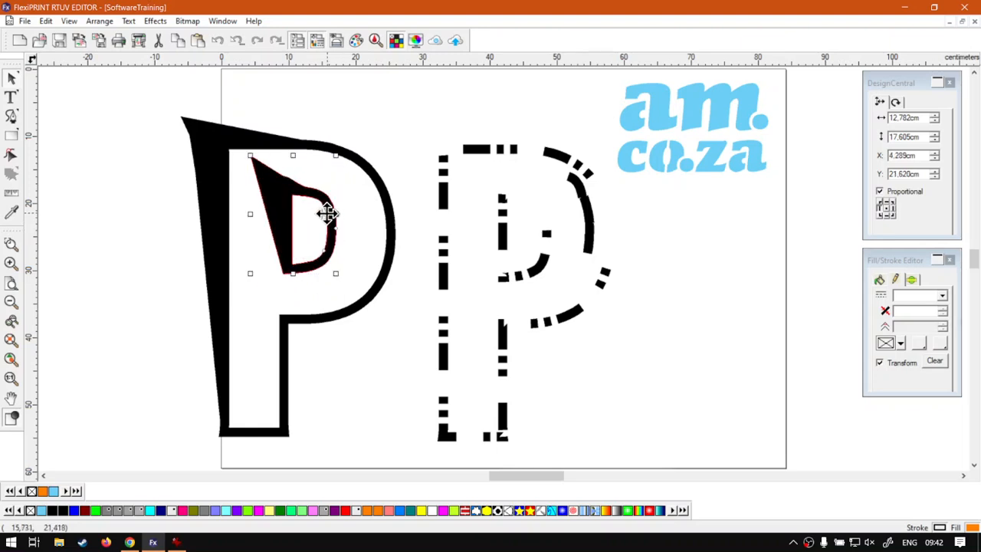
pyautogui.click(364, 125)
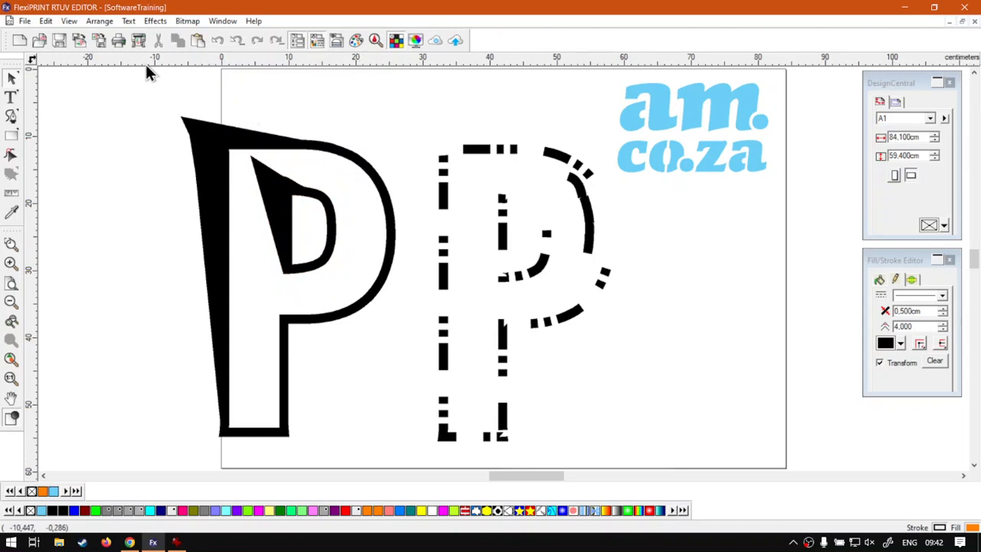
# - Close the Arrange menu without choosing anything, then bring up the training page in Chrome
pyautogui.click(98, 21)
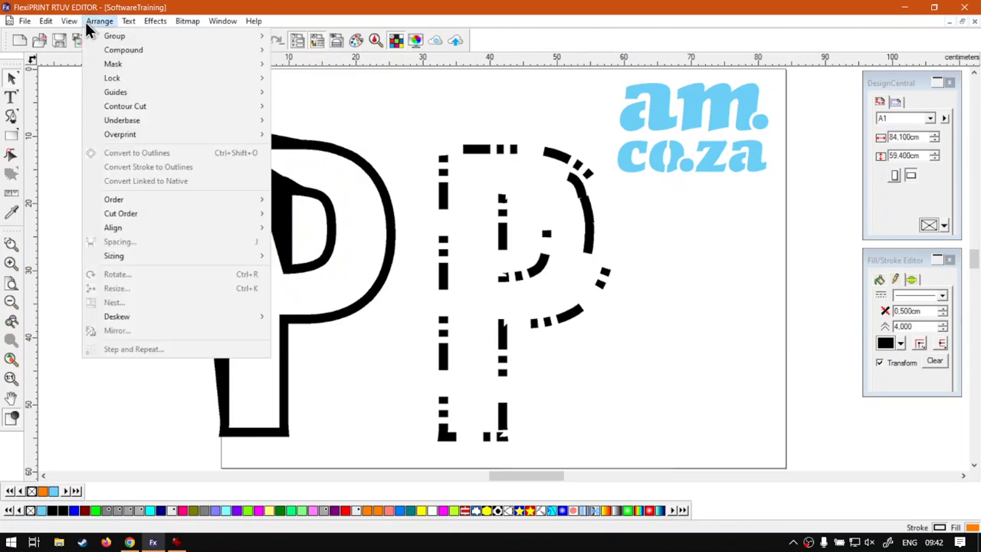
pyautogui.click(94, 23)
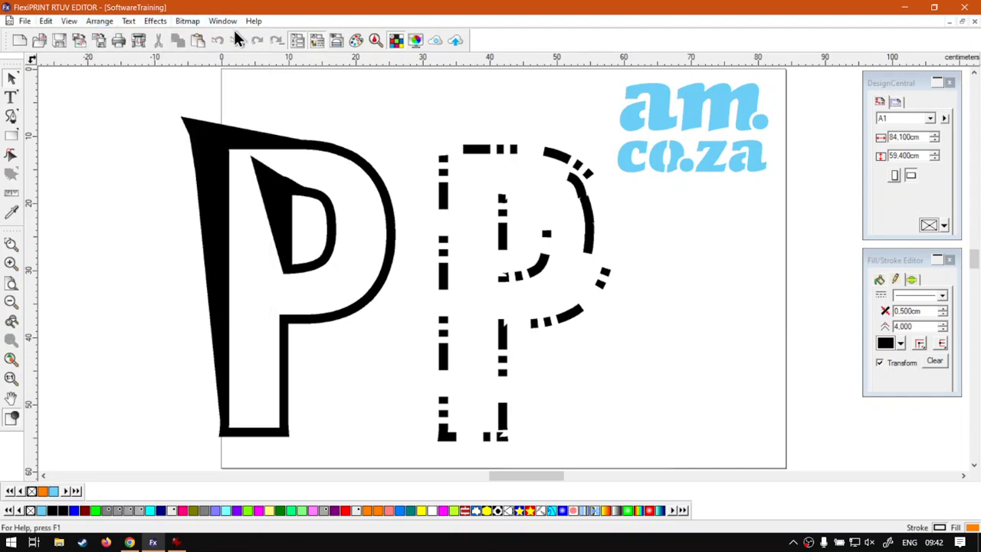
pyautogui.click(130, 542)
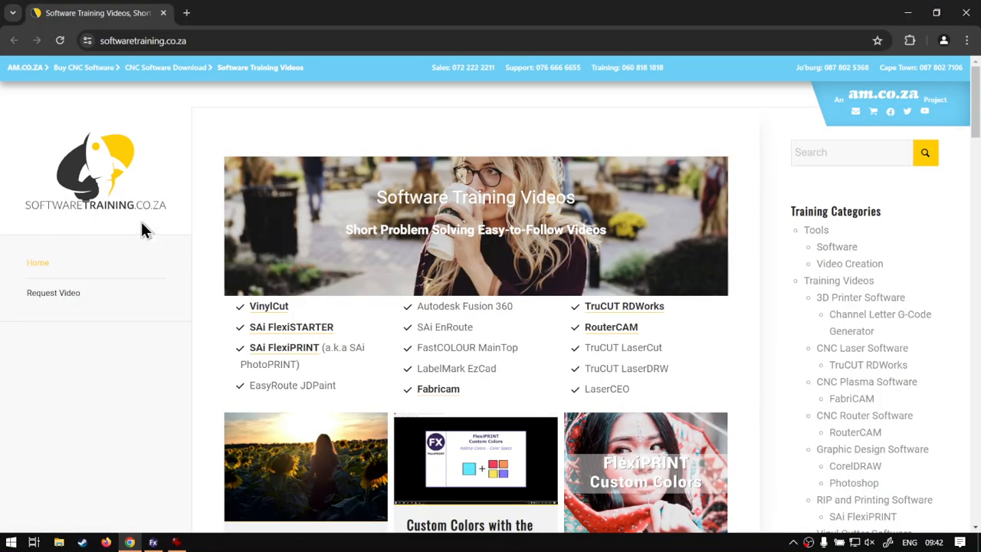